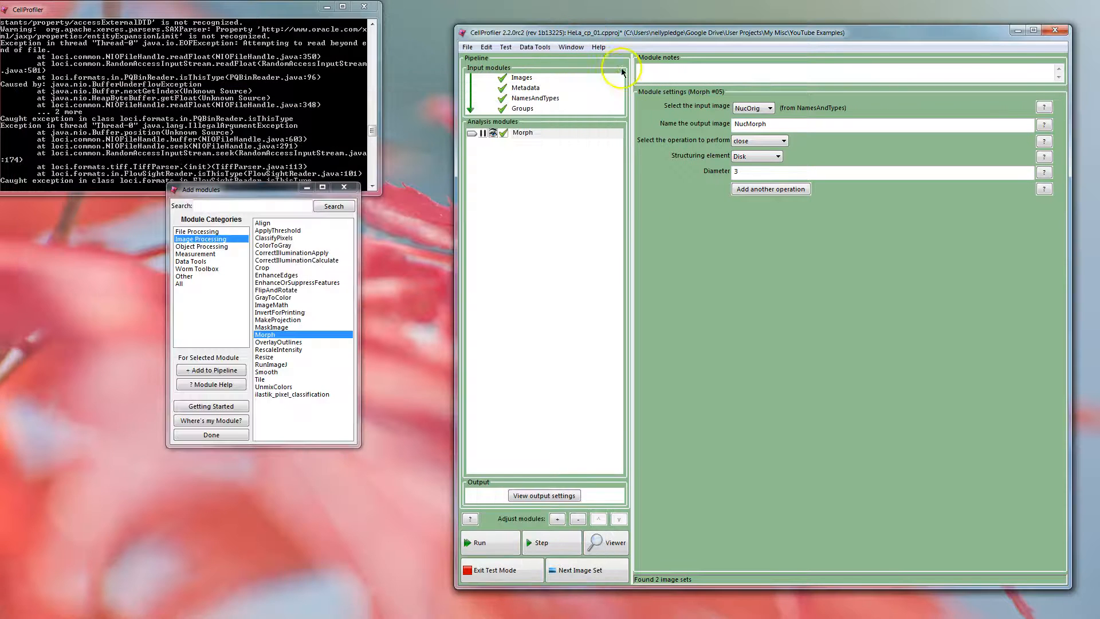
Add the IdentifyPrimaryObjects module from the Object Processing category to the pipeline after Morph.
click(494, 134)
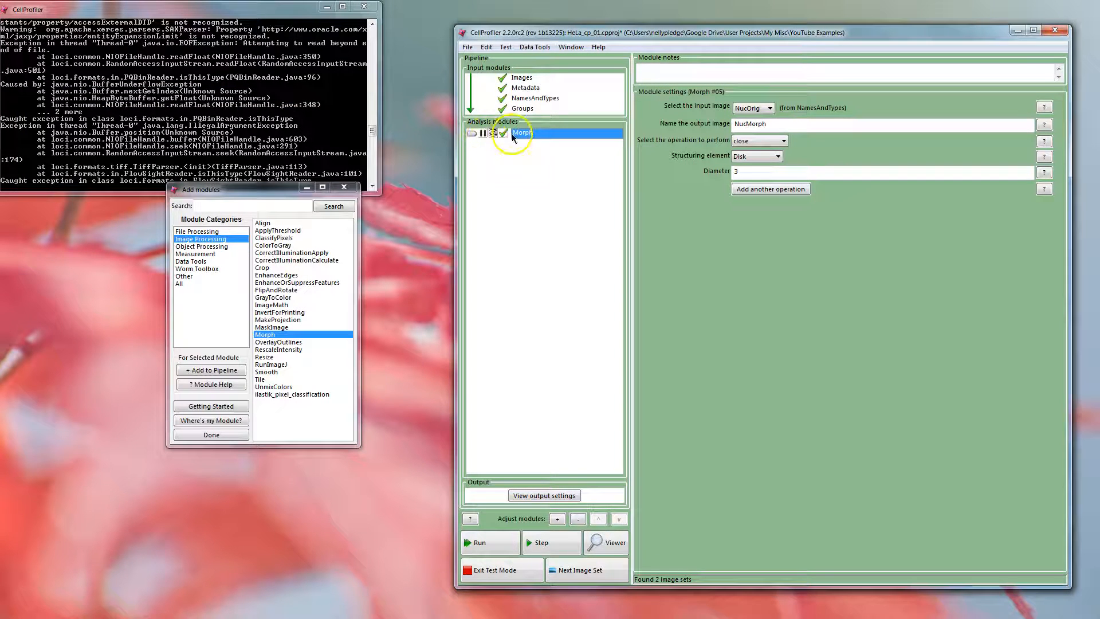
drag(250, 194, 272, 219)
click(246, 272)
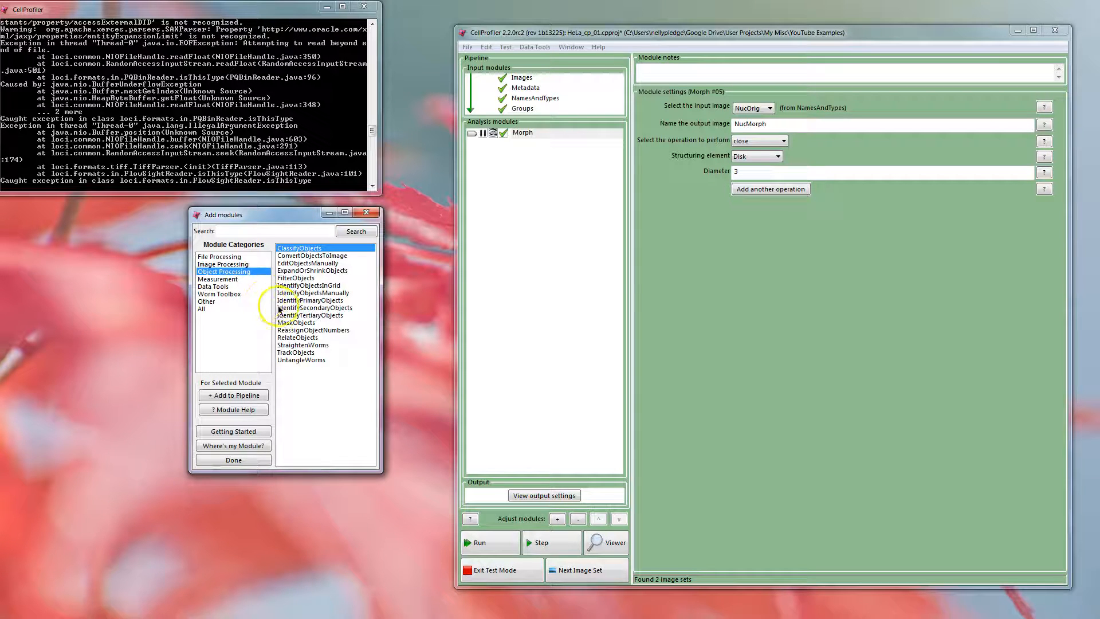
click(327, 300)
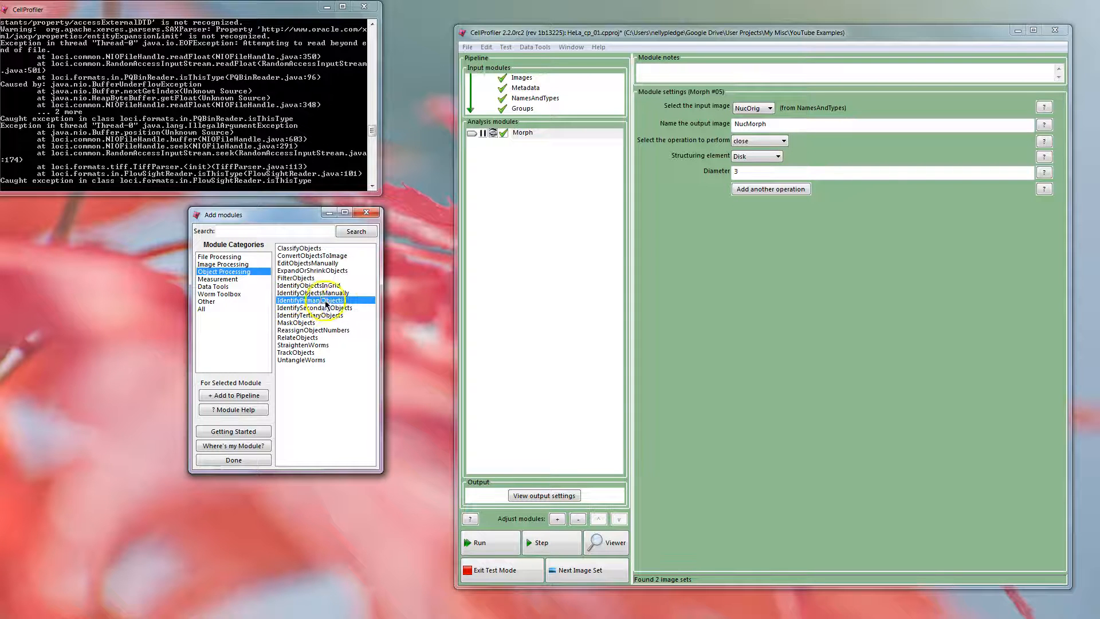
click(346, 308)
click(335, 316)
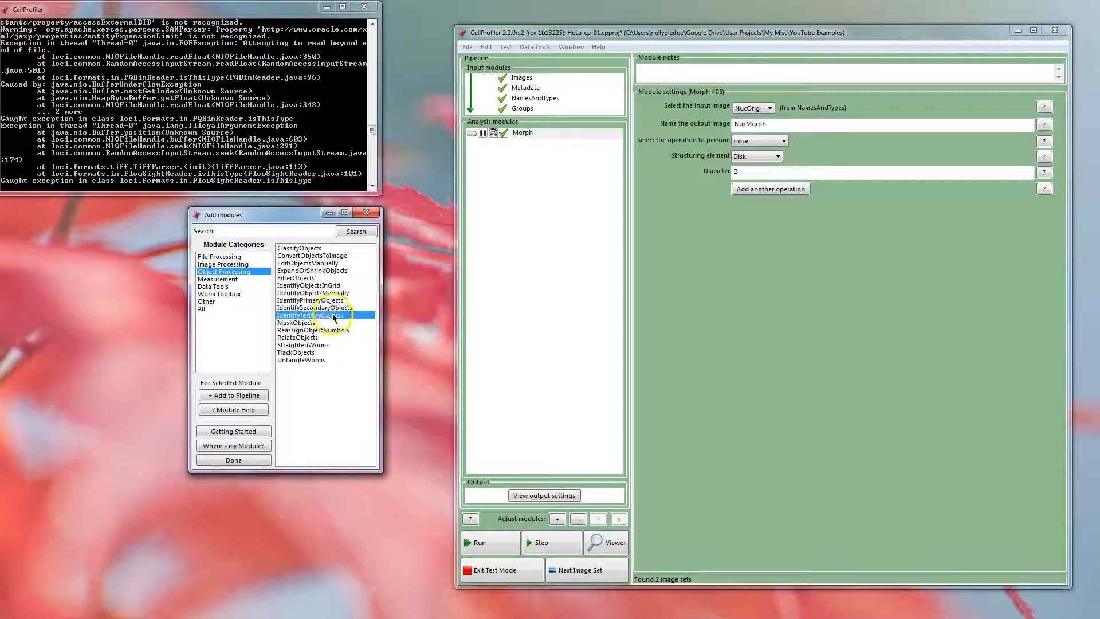
click(325, 301)
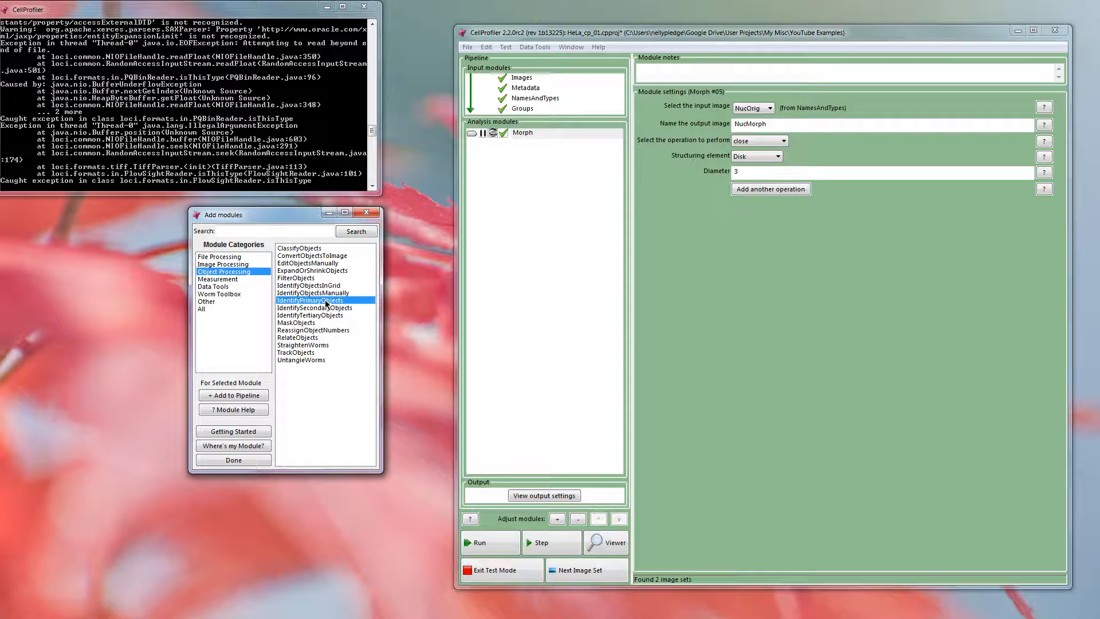
click(324, 310)
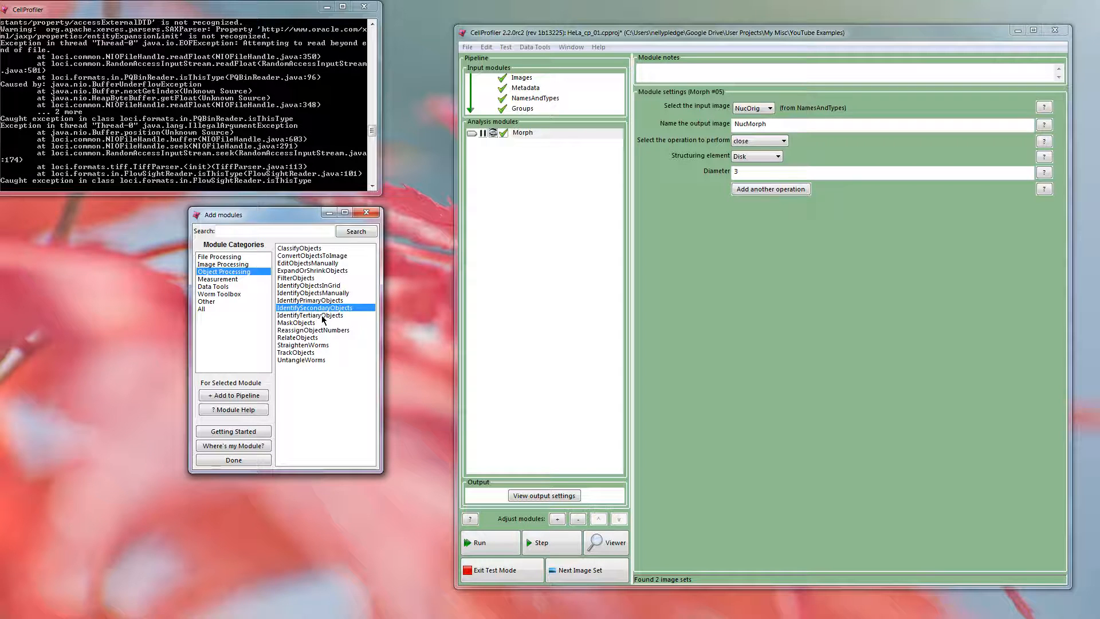
click(317, 302)
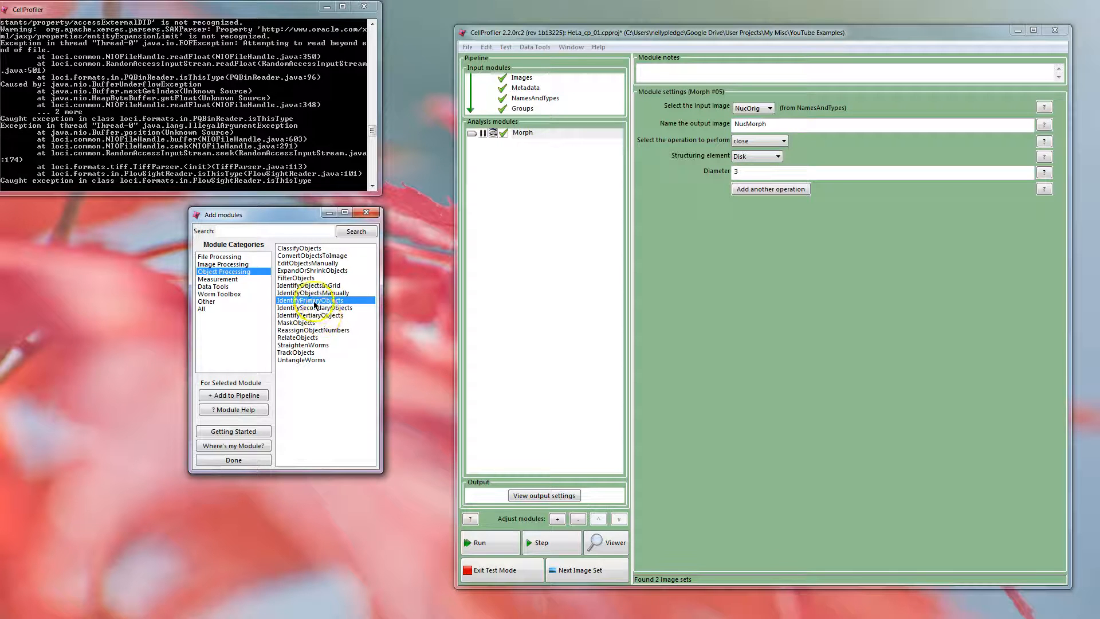
double_click(314, 301)
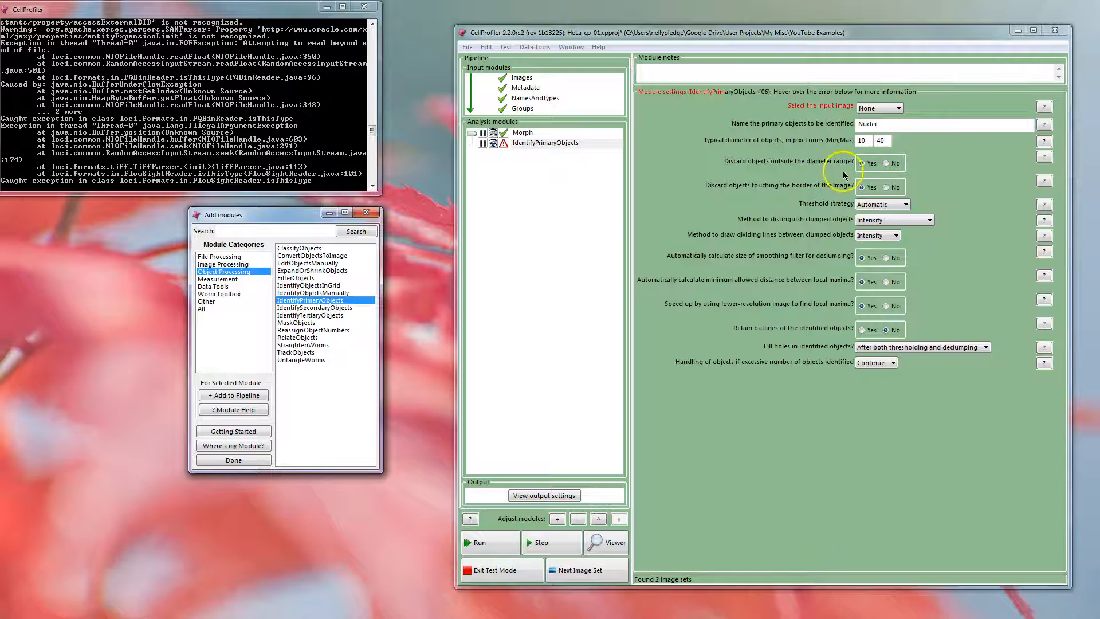
Set the IdentifyPrimaryObjects input image to NucMorph and name the primary objects NucObj.
drag(867, 32, 797, 32)
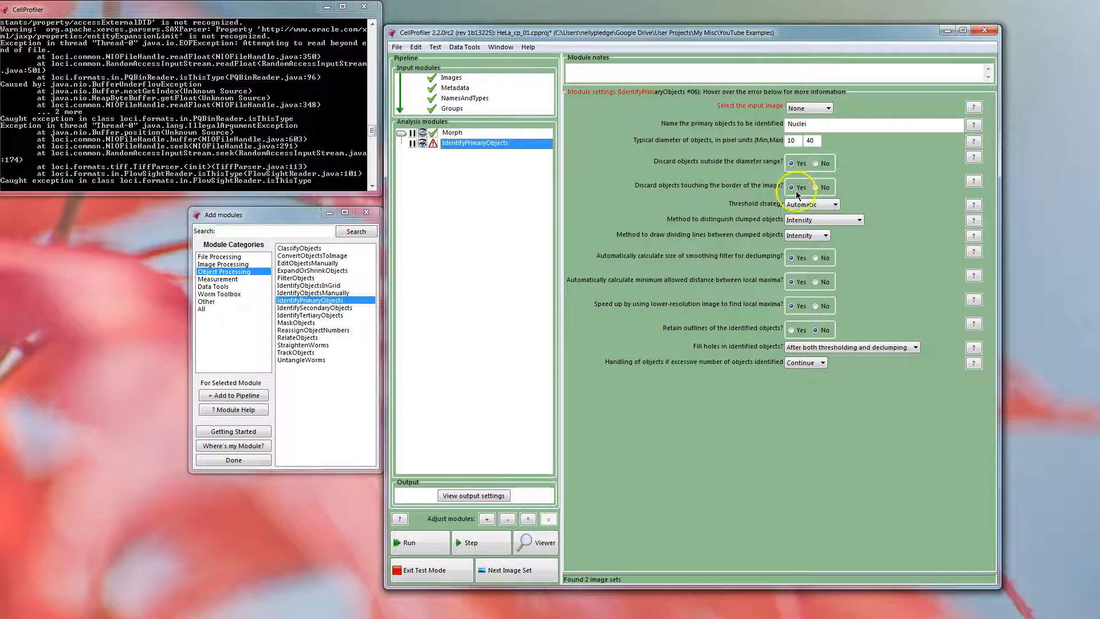
click(823, 108)
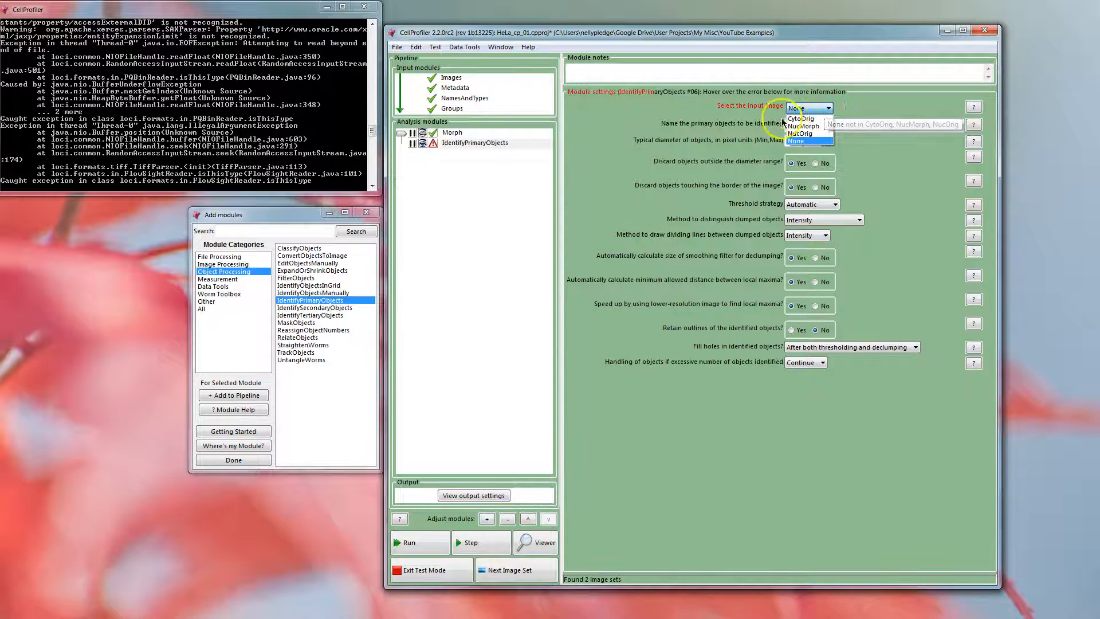
click(816, 126)
drag(808, 125, 777, 127)
text(NucObj)
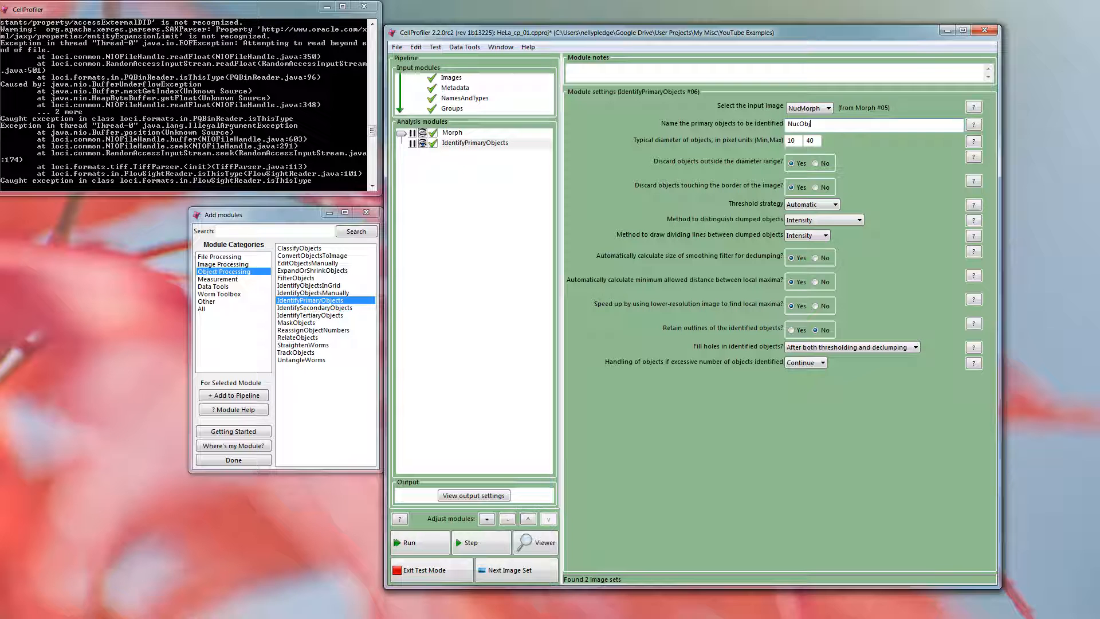
click(841, 141)
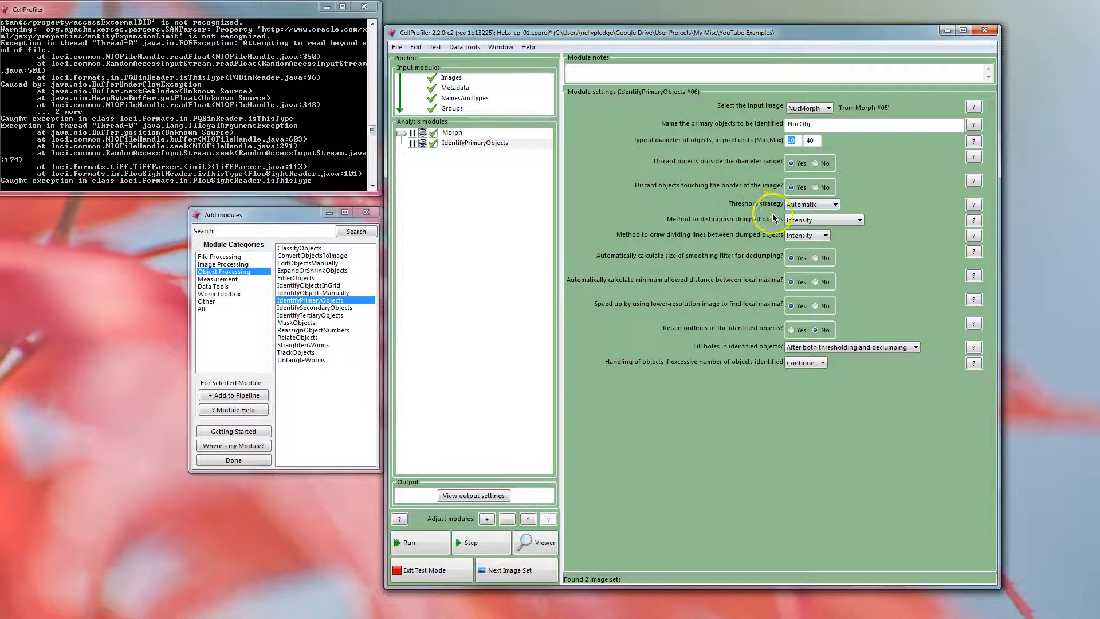
Set the threshold strategy of IdentifyPrimaryObjects to Global.
click(834, 205)
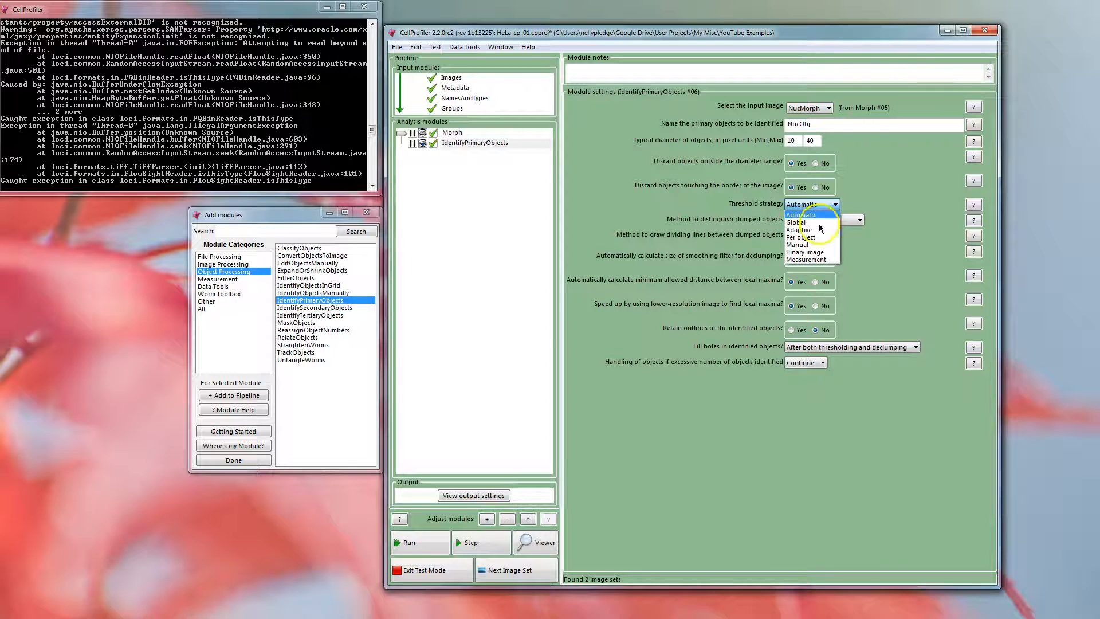
click(864, 195)
click(836, 208)
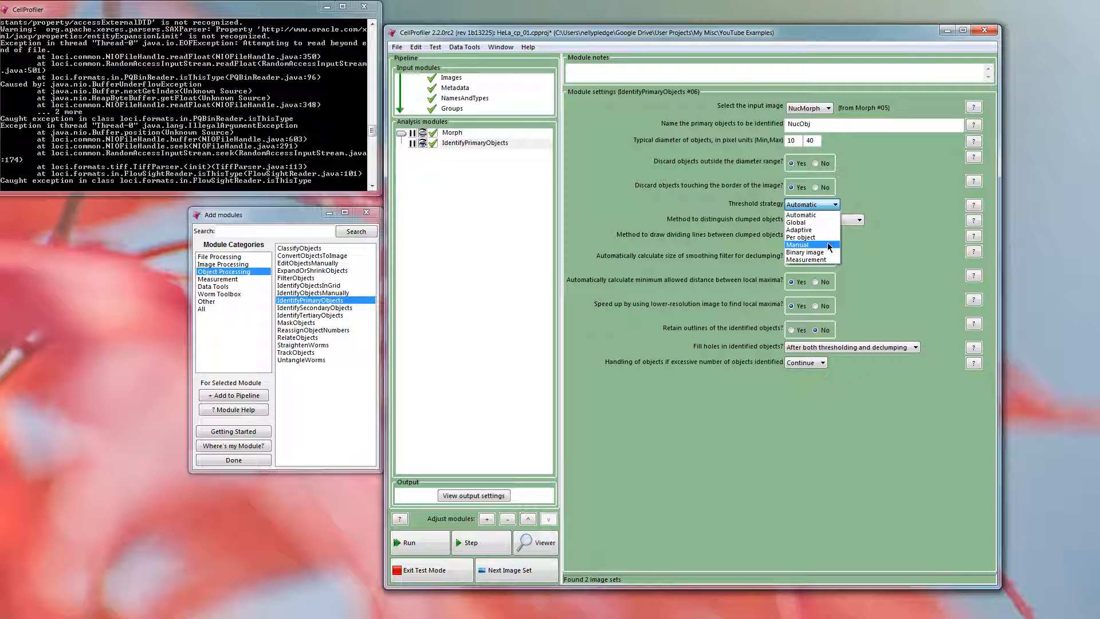
click(878, 238)
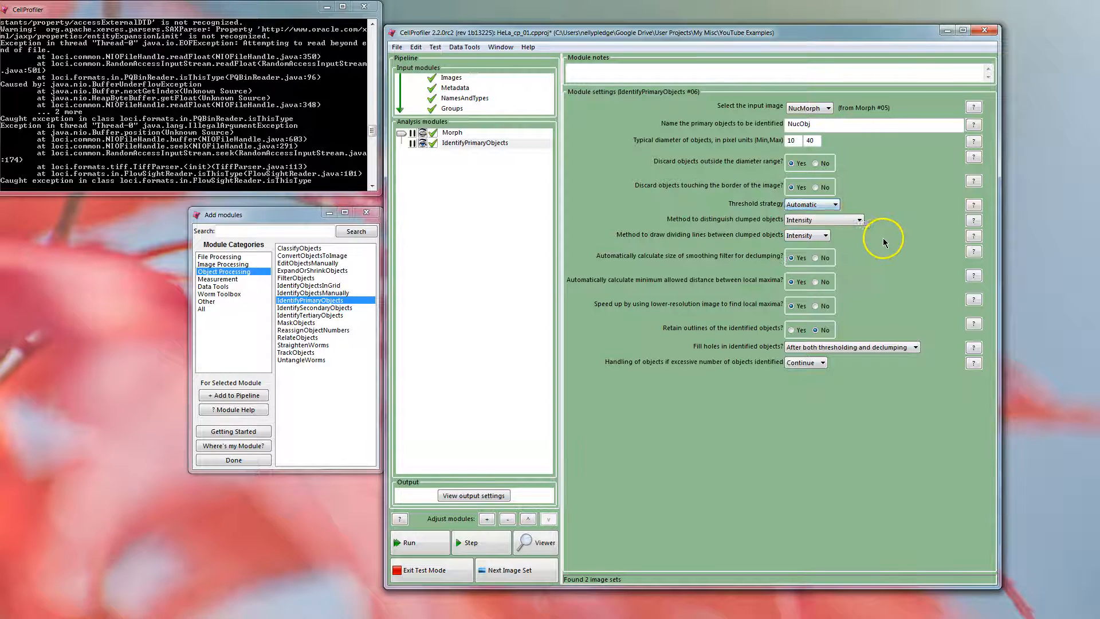
click(825, 204)
click(802, 222)
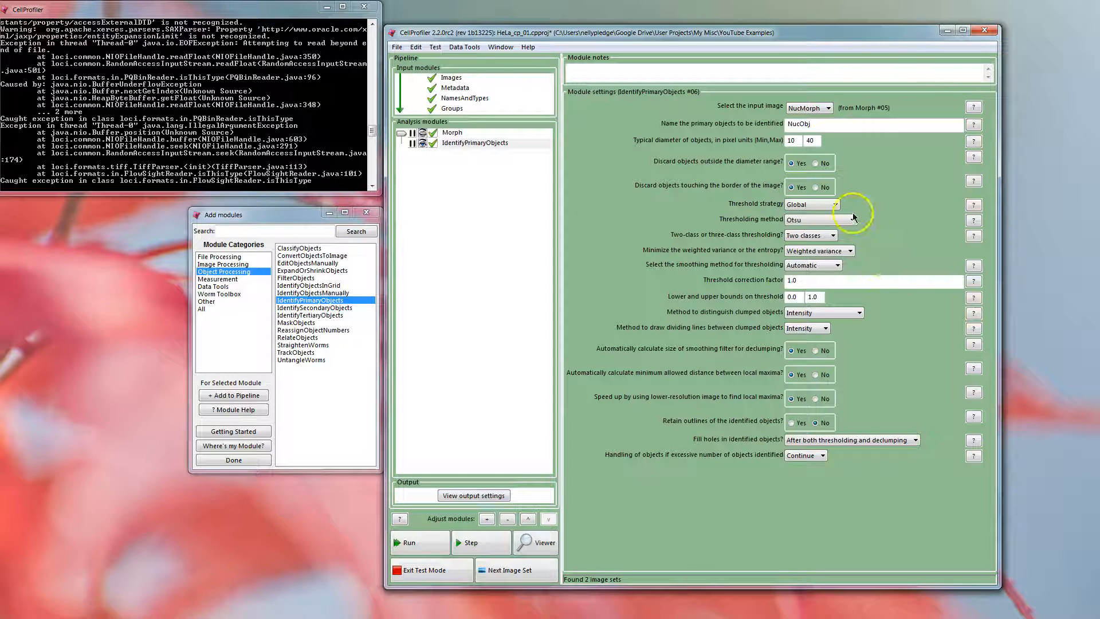
Review the available threshold strategies and thresholding methods, keeping Global and Otsu.
click(829, 207)
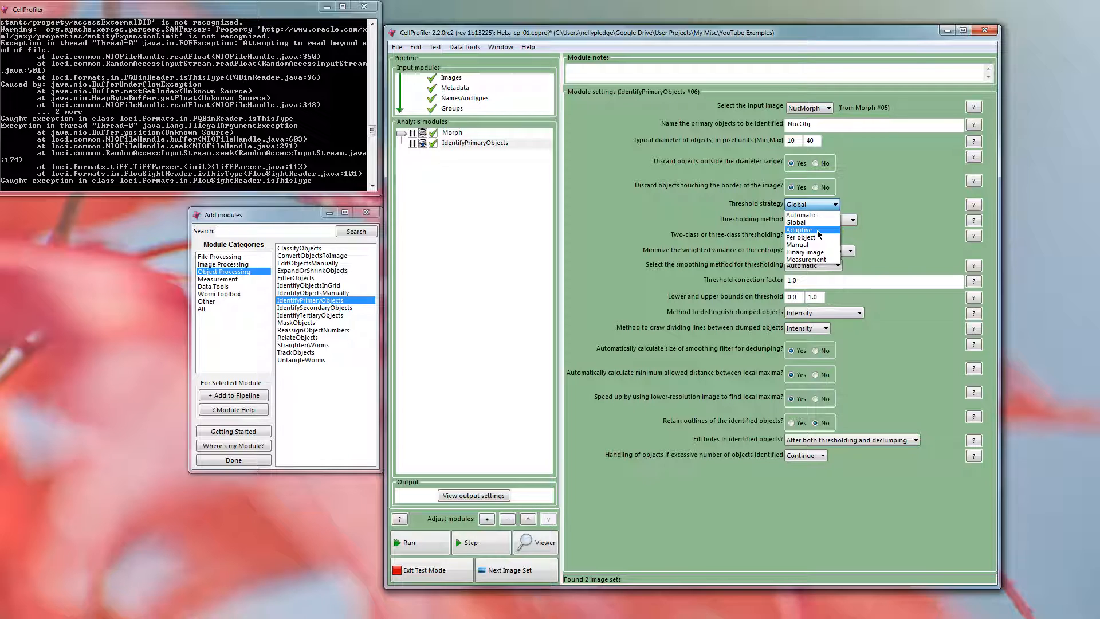
click(867, 192)
click(853, 221)
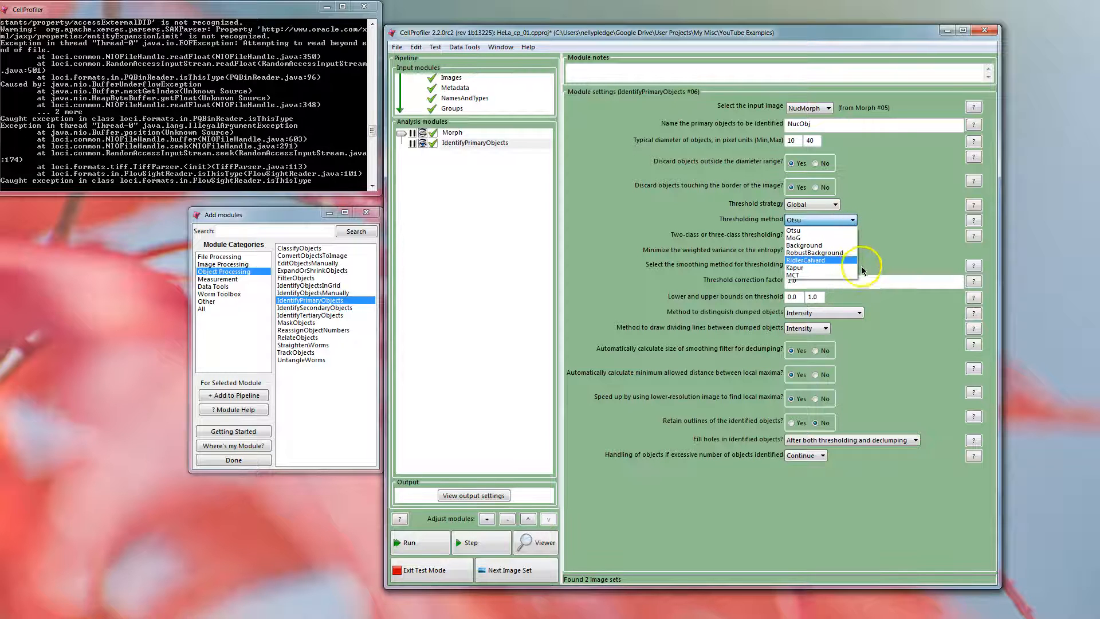
click(852, 221)
click(852, 221)
click(852, 220)
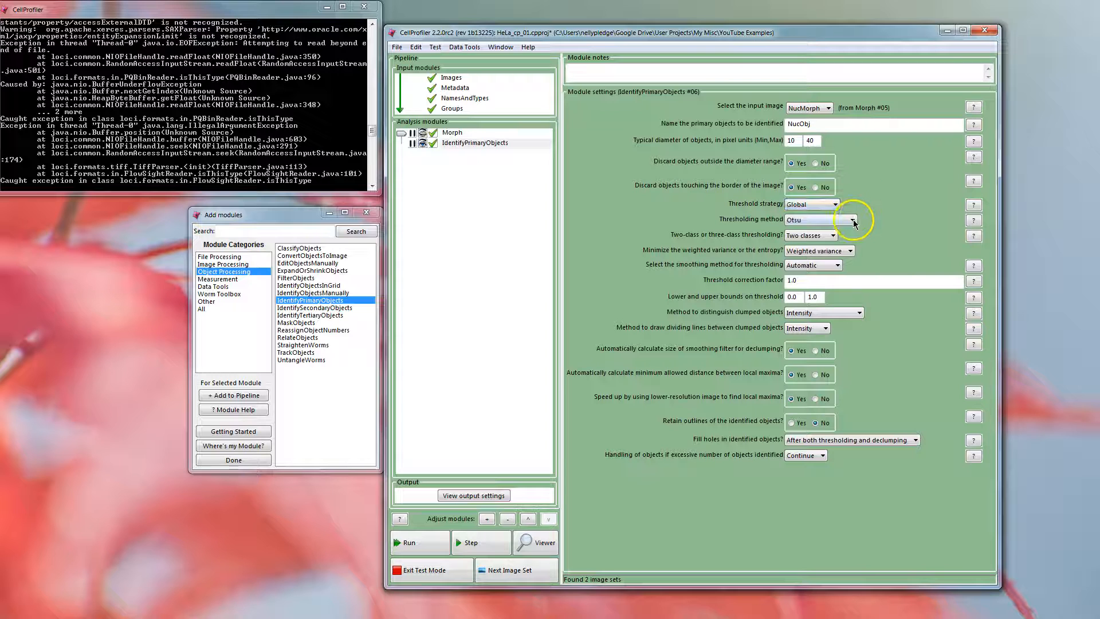
click(852, 220)
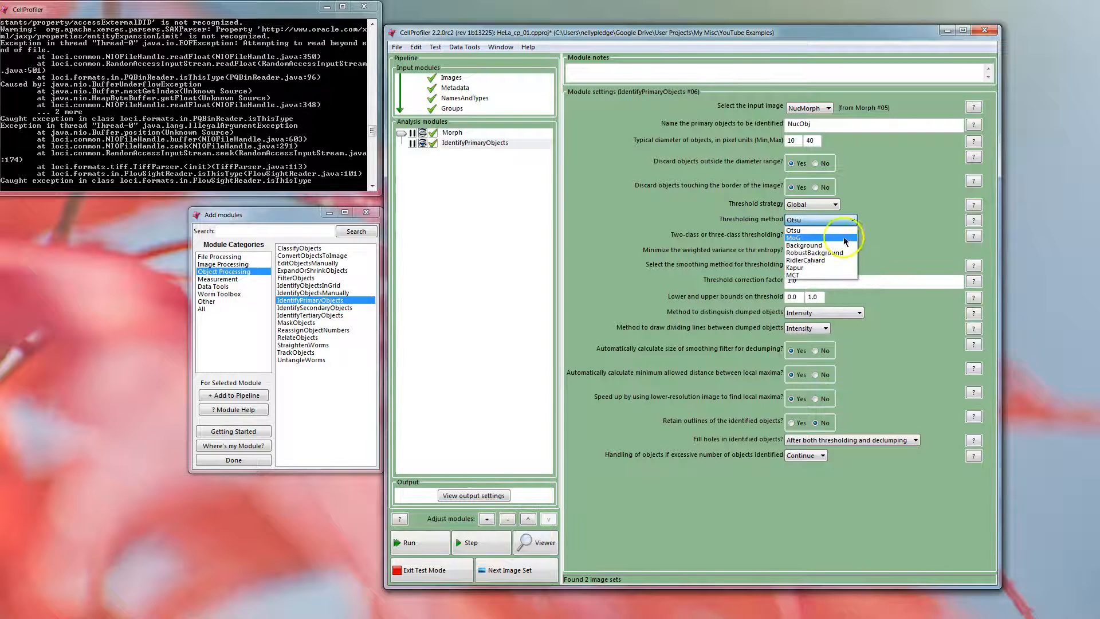
click(913, 226)
Read the help on thresholding methods, close it and check the method choices again, keeping Otsu.
click(973, 220)
drag(785, 264, 408, 187)
drag(509, 315, 542, 513)
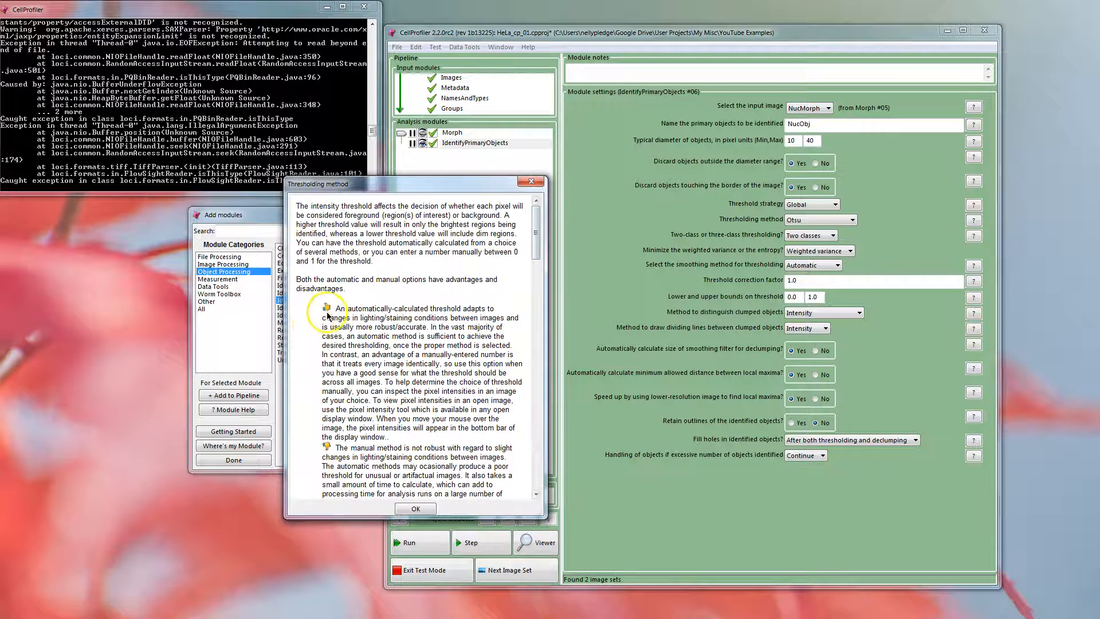
drag(538, 233, 533, 272)
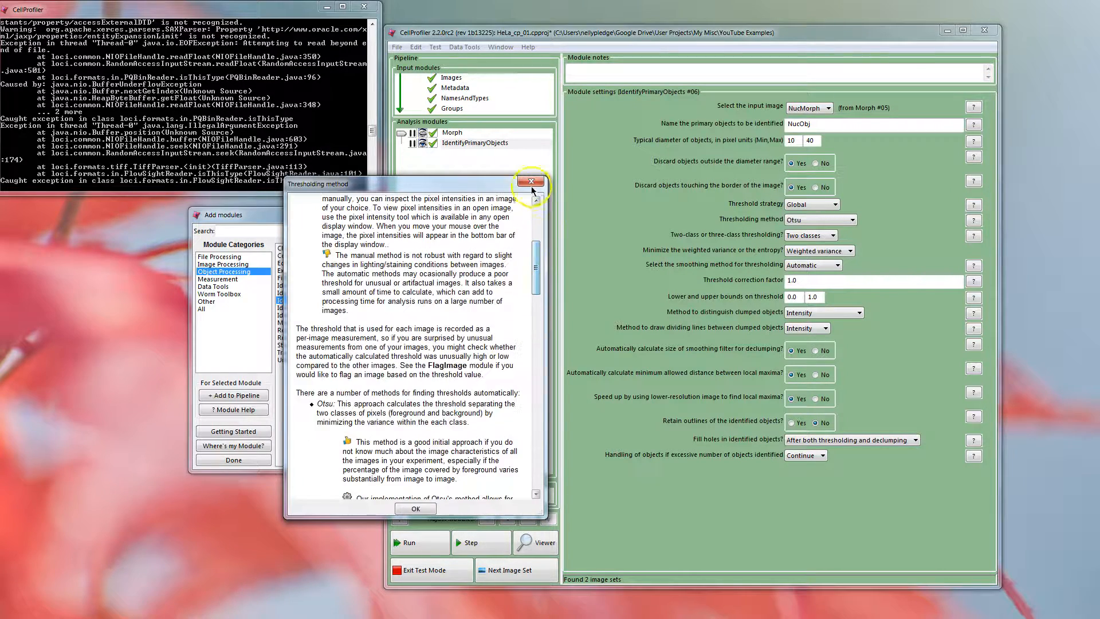
click(531, 183)
click(852, 220)
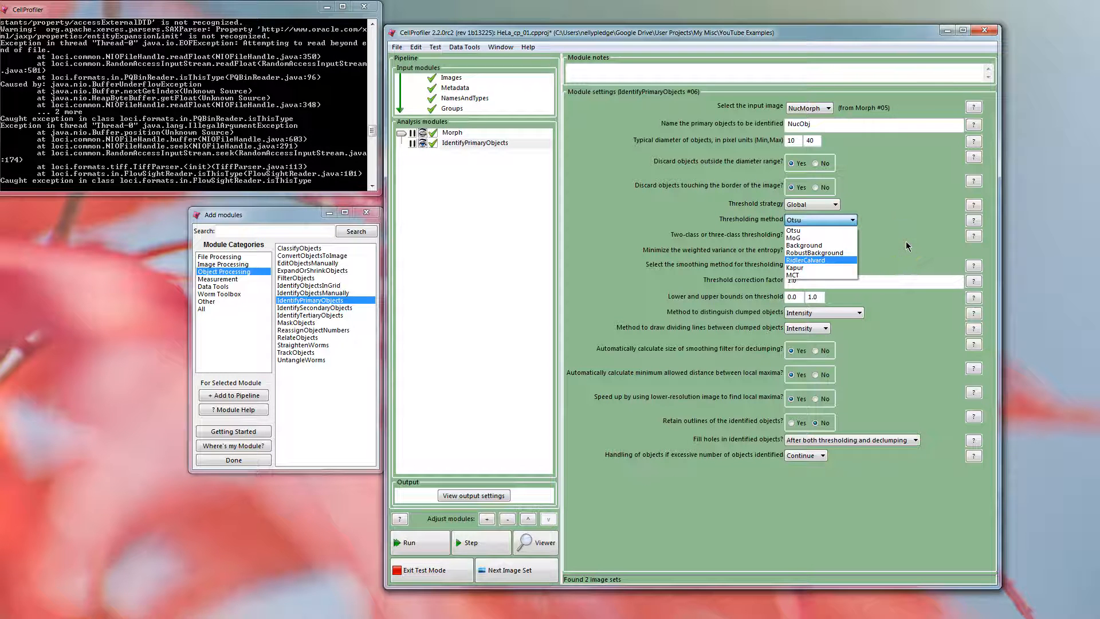
click(907, 255)
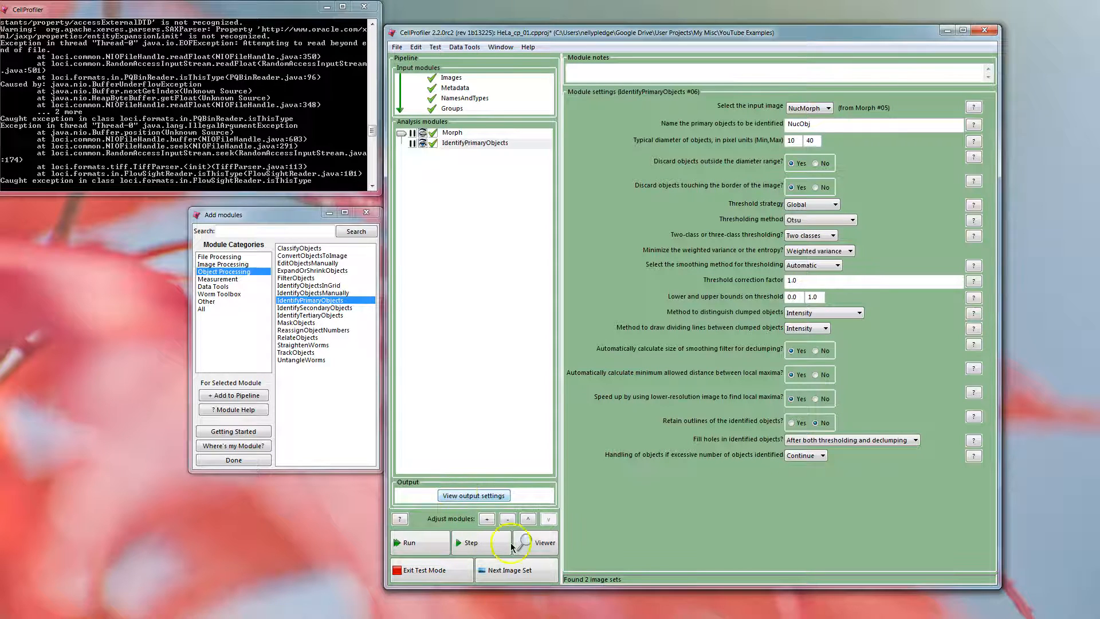
Step the test run through Morph and IdentifyPrimaryObjects, and enlarge the resulting IdentifyPrimaryObjects figure window.
click(474, 544)
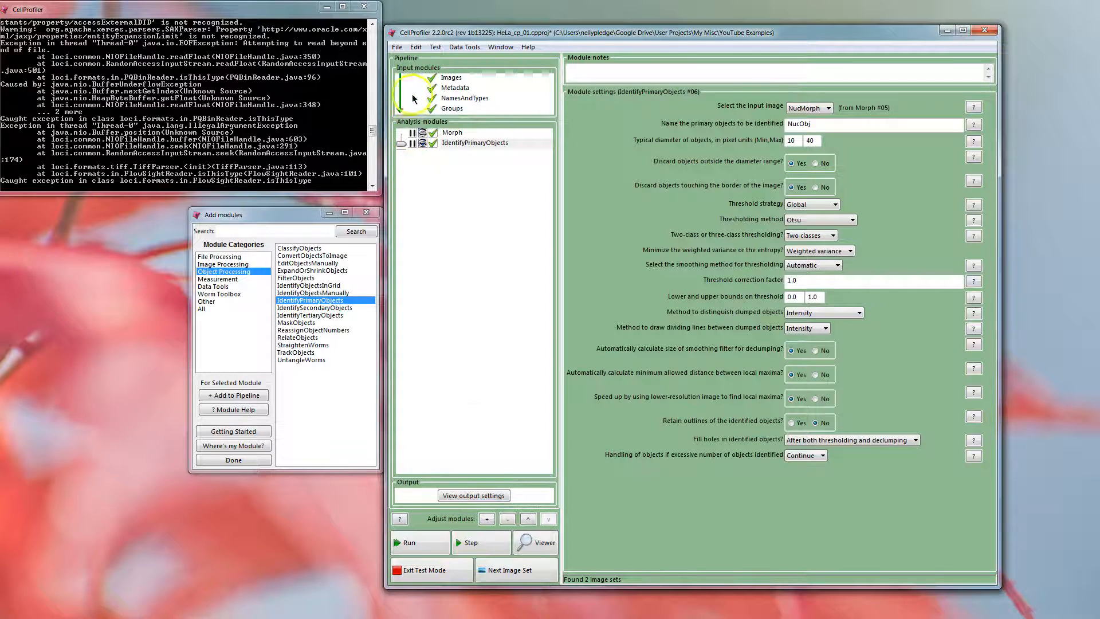
click(471, 542)
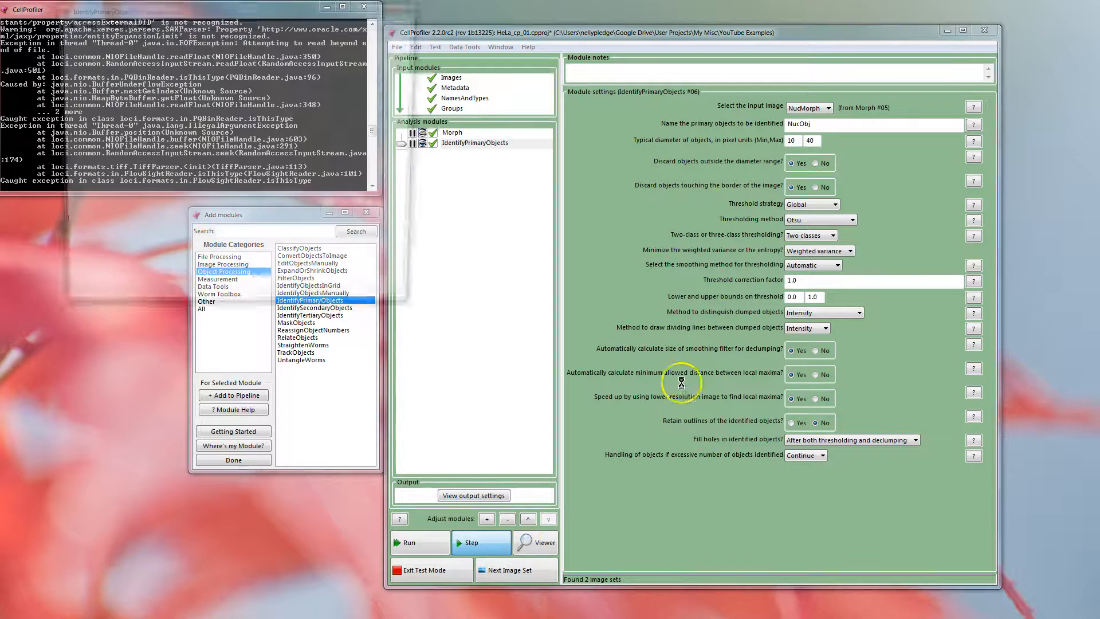
drag(283, 9, 328, 85)
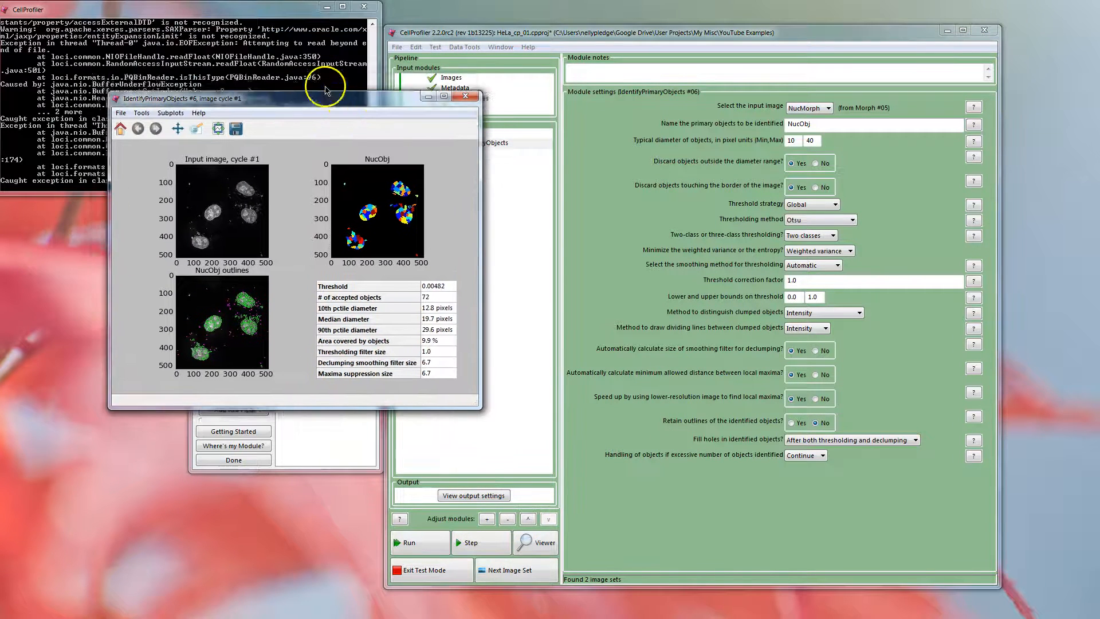
drag(616, 534, 709, 607)
double_click(143, 77)
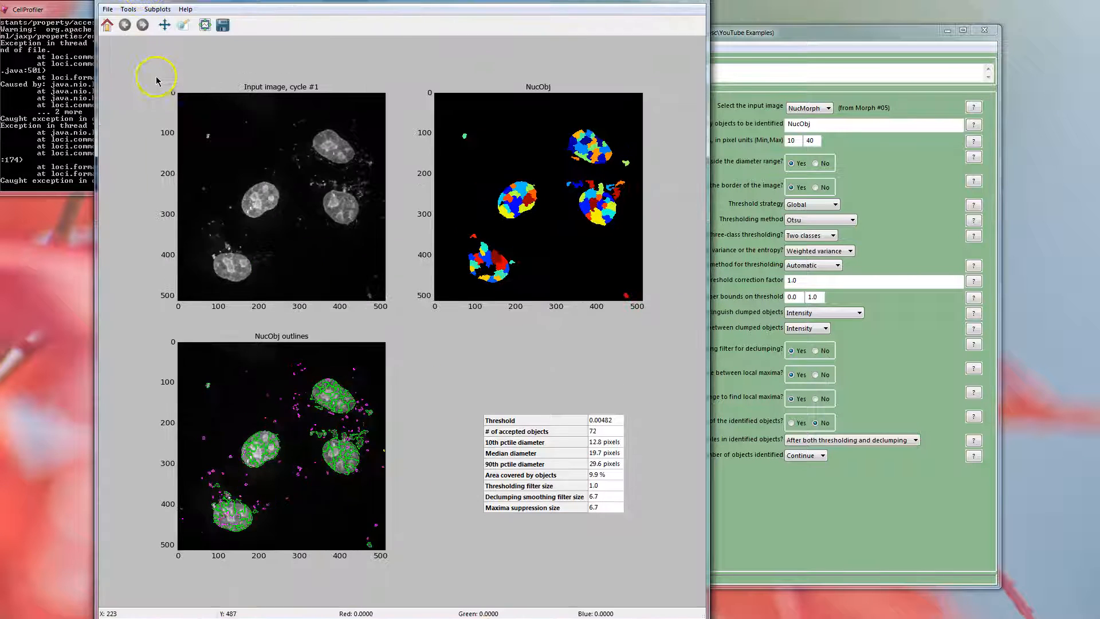
drag(344, 1, 218, 2)
drag(580, 183, 600, 170)
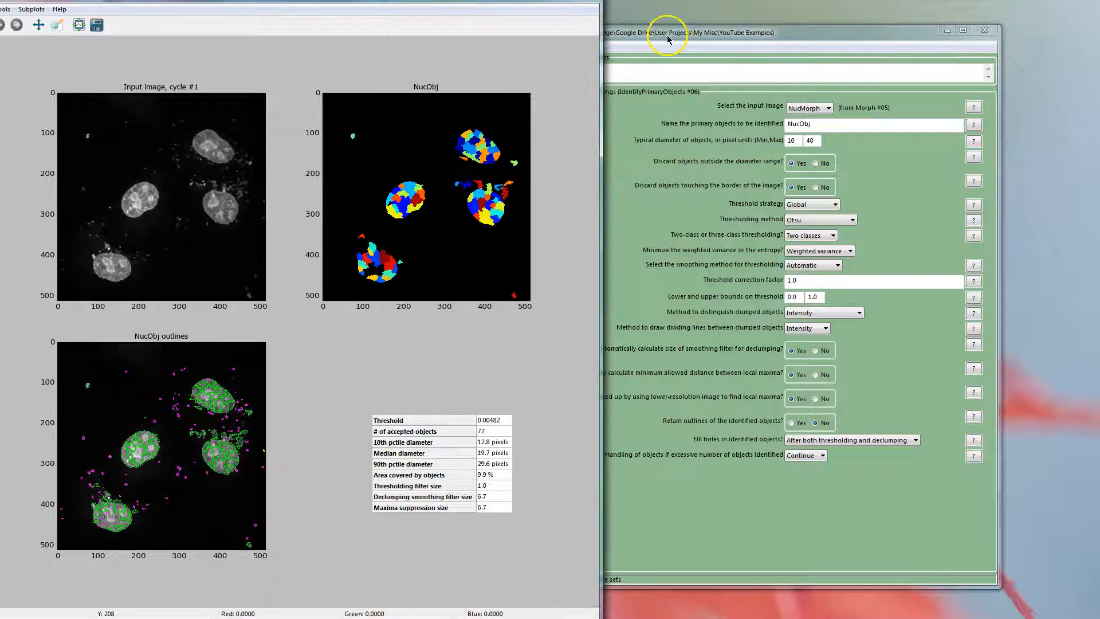
Arrange the pipeline window beside the IdentifyPrimaryObjects figure so the module settings and result images can be compared.
click(666, 27)
double_click(608, 25)
drag(589, 1, 694, 1)
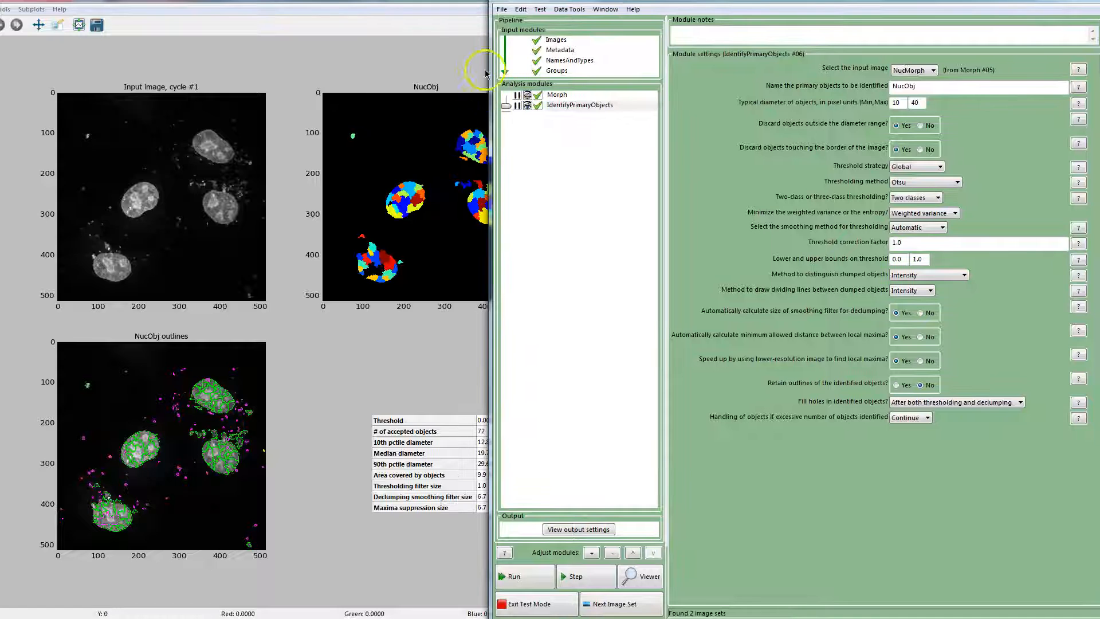
drag(480, 2, 452, 1)
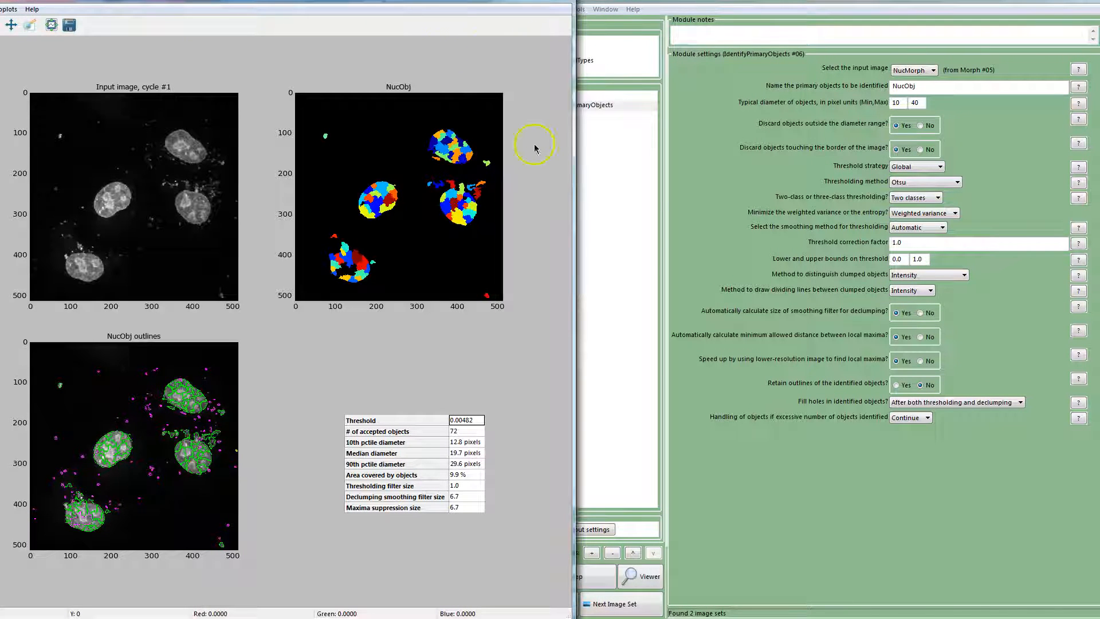
click(691, 67)
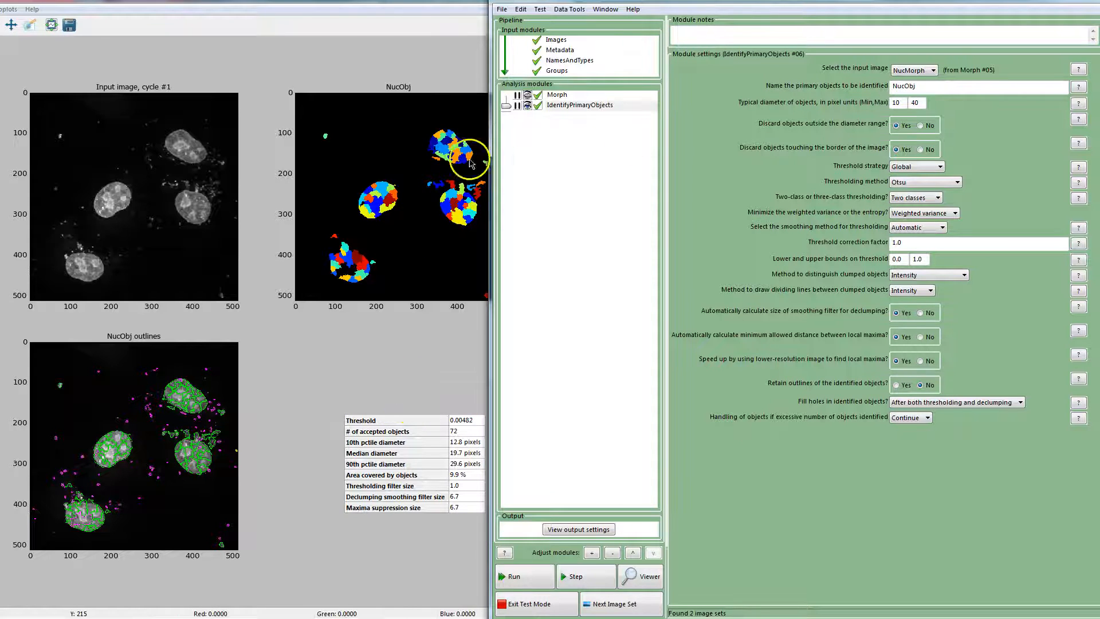
Reveal the full IdentifyPrimaryObjects figure and measure the length and width of the central nucleus in the input image.
double_click(899, 103)
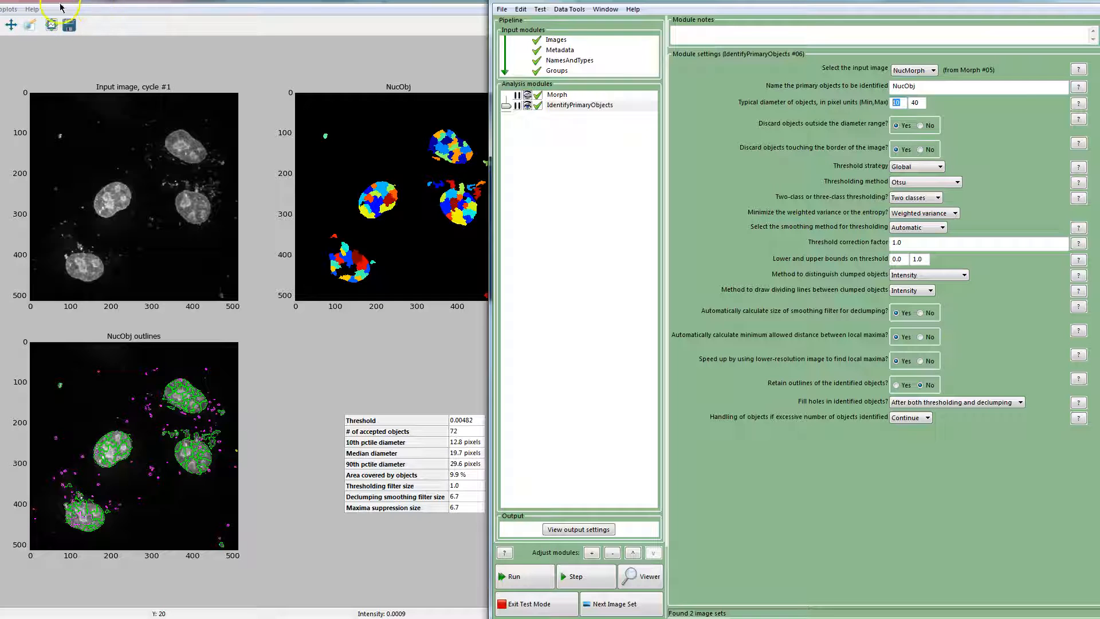
drag(58, 1, 106, 1)
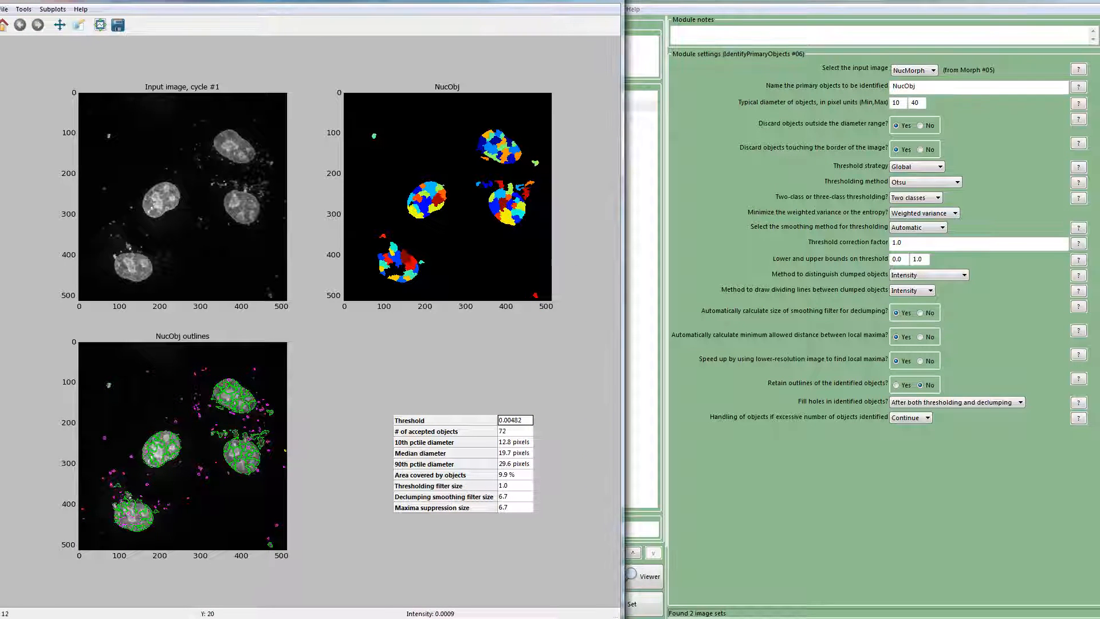
click(27, 9)
click(36, 24)
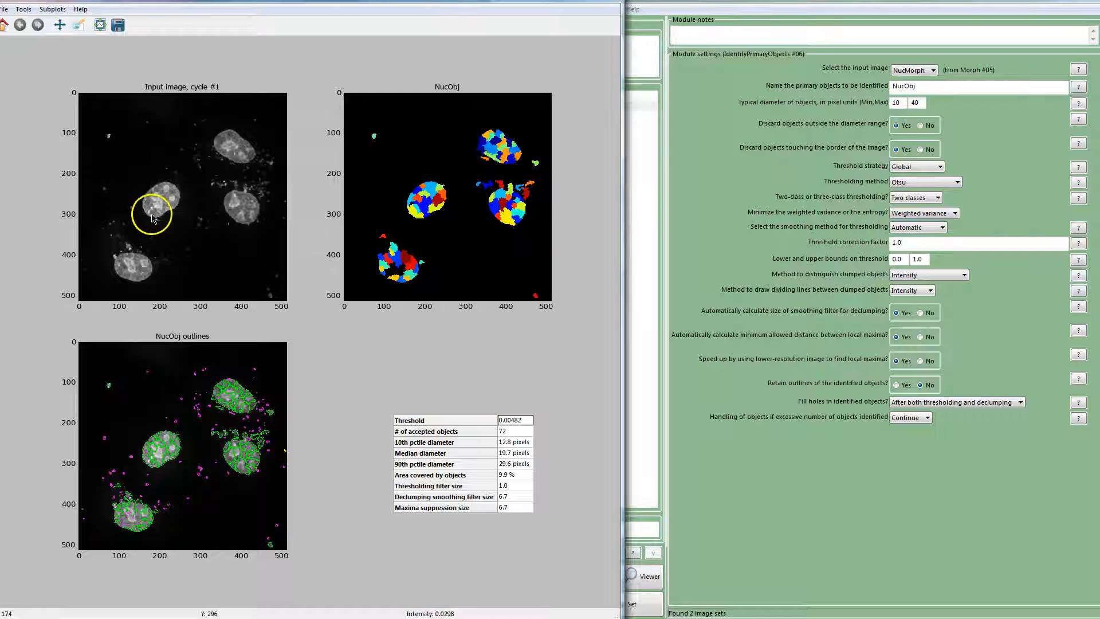
drag(147, 215, 178, 190)
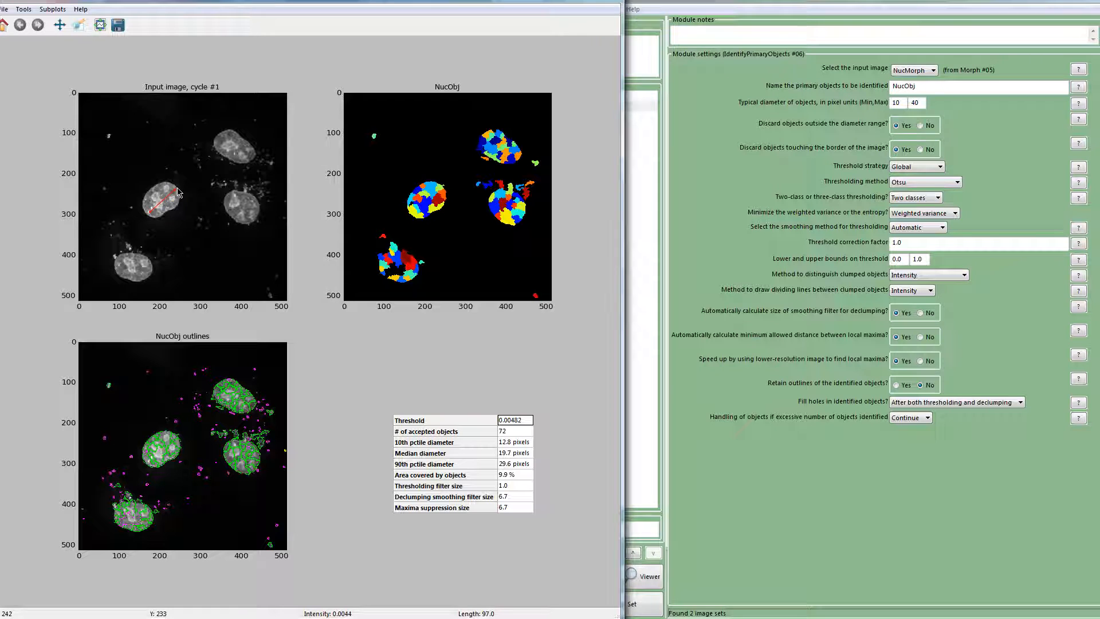
drag(179, 191, 168, 213)
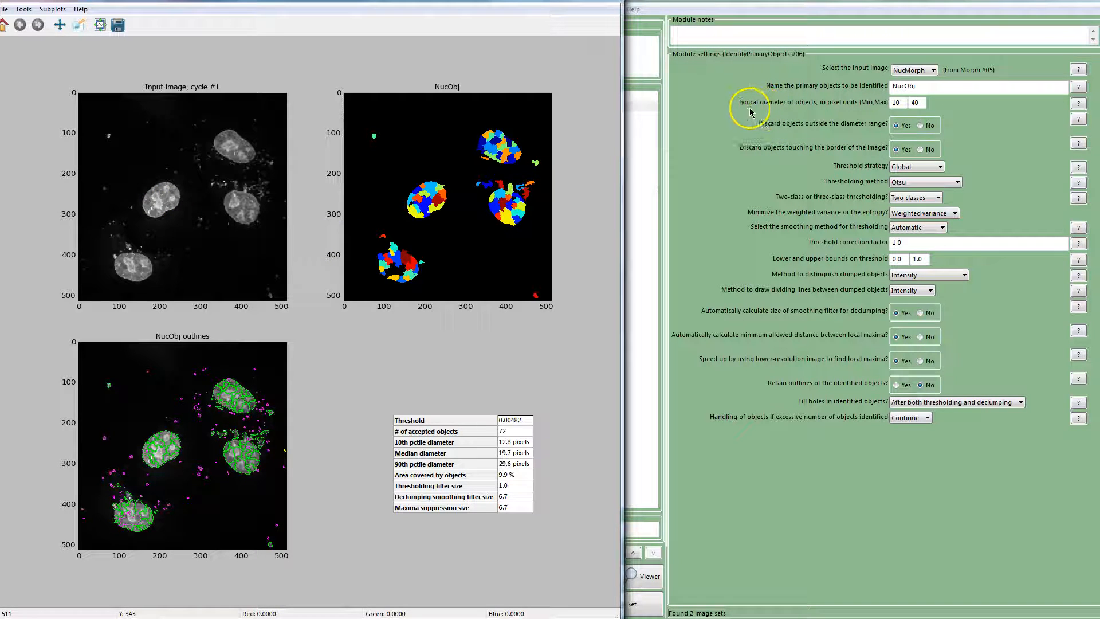
Set the typical object diameter to 60 to 120 pixels and rerun IdentifyPrimaryObjects on the test image.
click(897, 103)
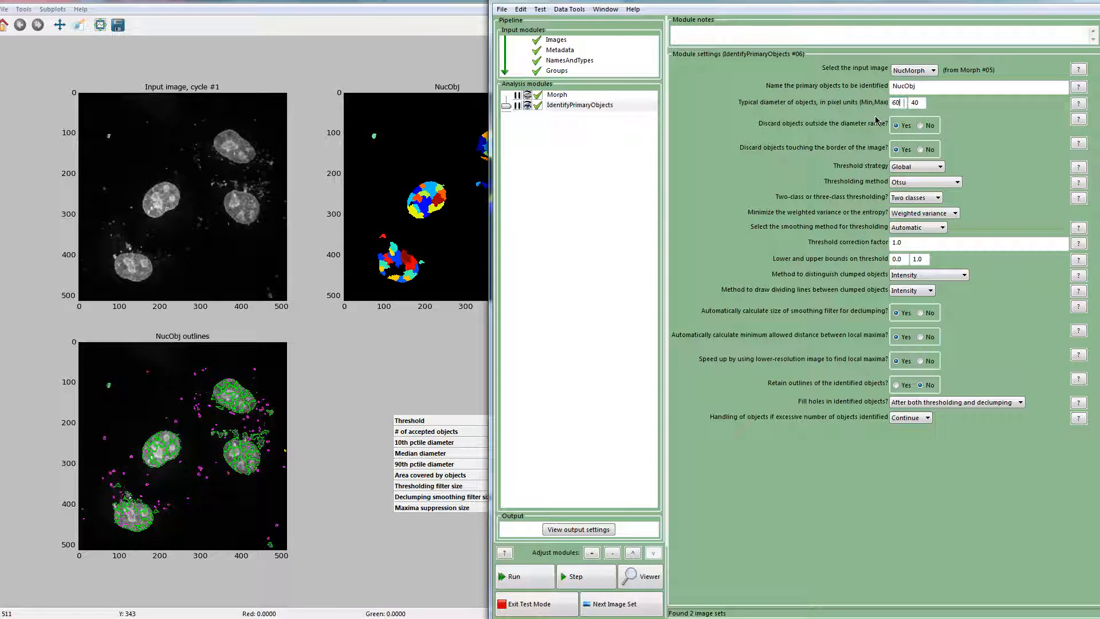
key(Tab)
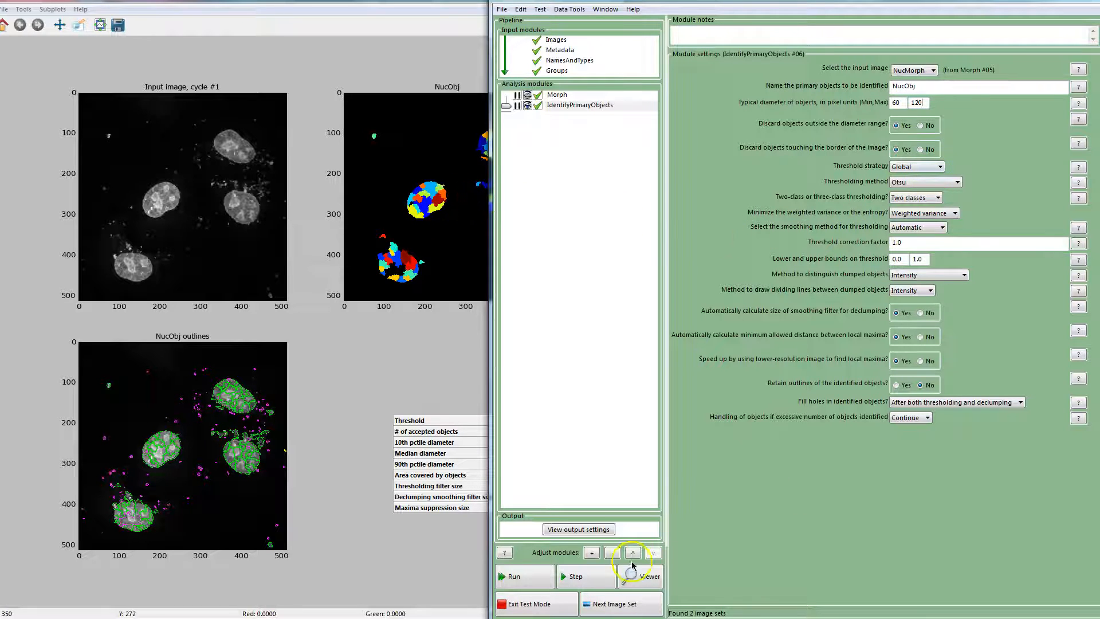
click(575, 577)
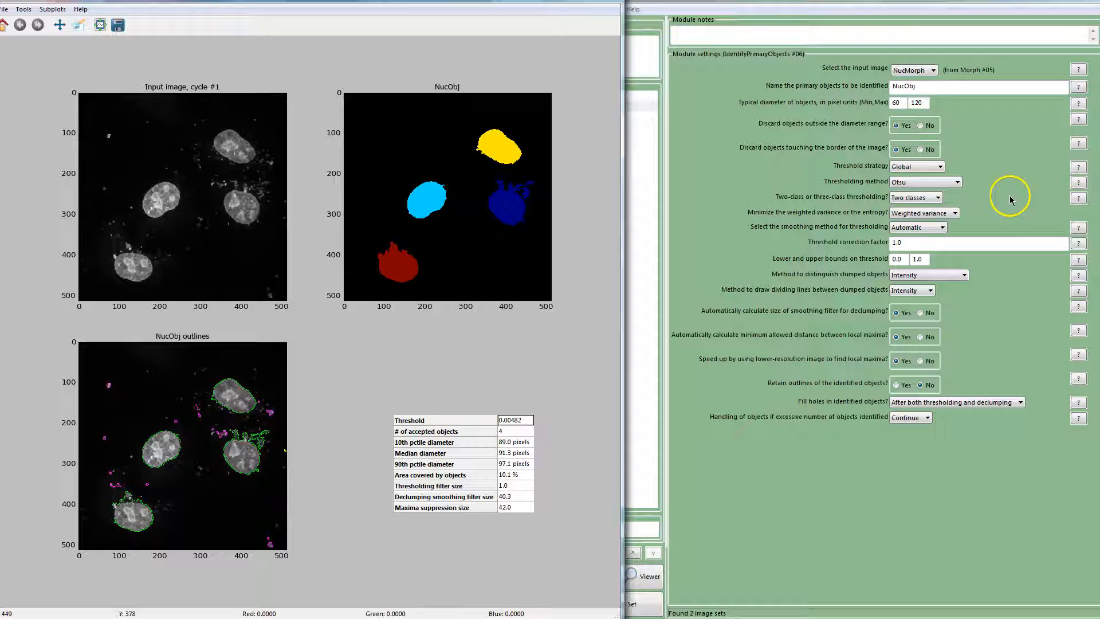
Switch Otsu to three classes with the middle intensity class assigned to Background, rerun the module and bring up its figure.
click(937, 197)
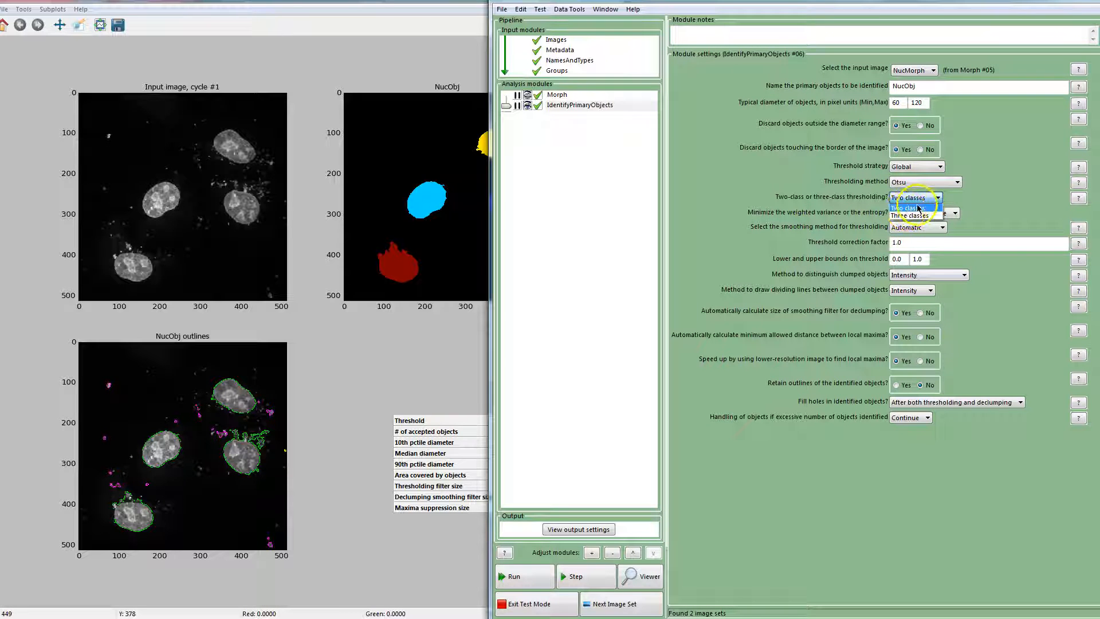
click(923, 216)
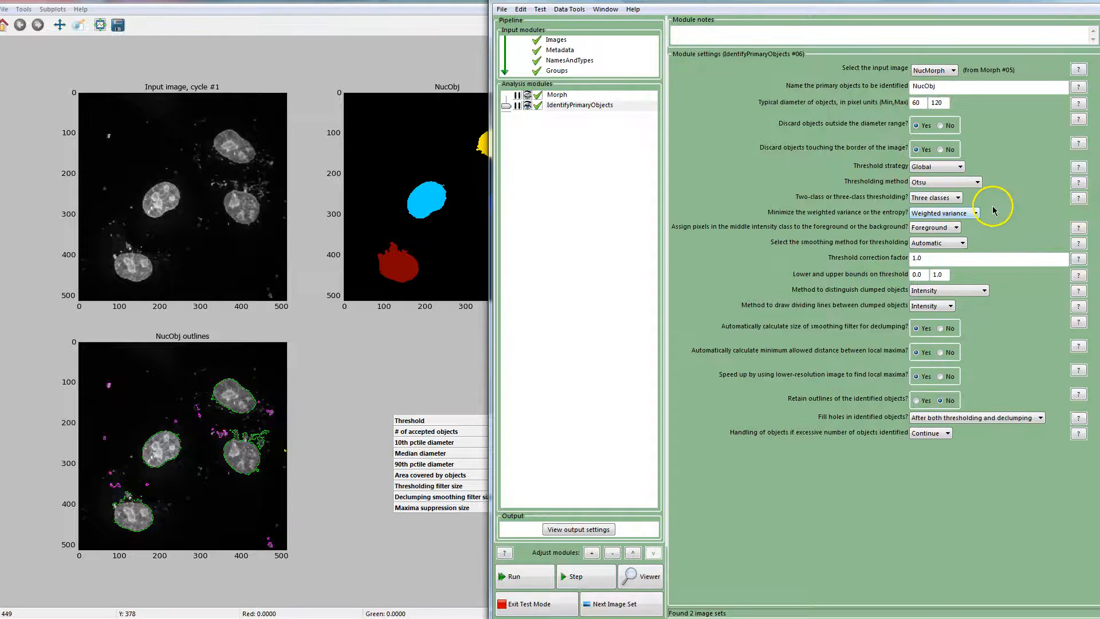
click(956, 227)
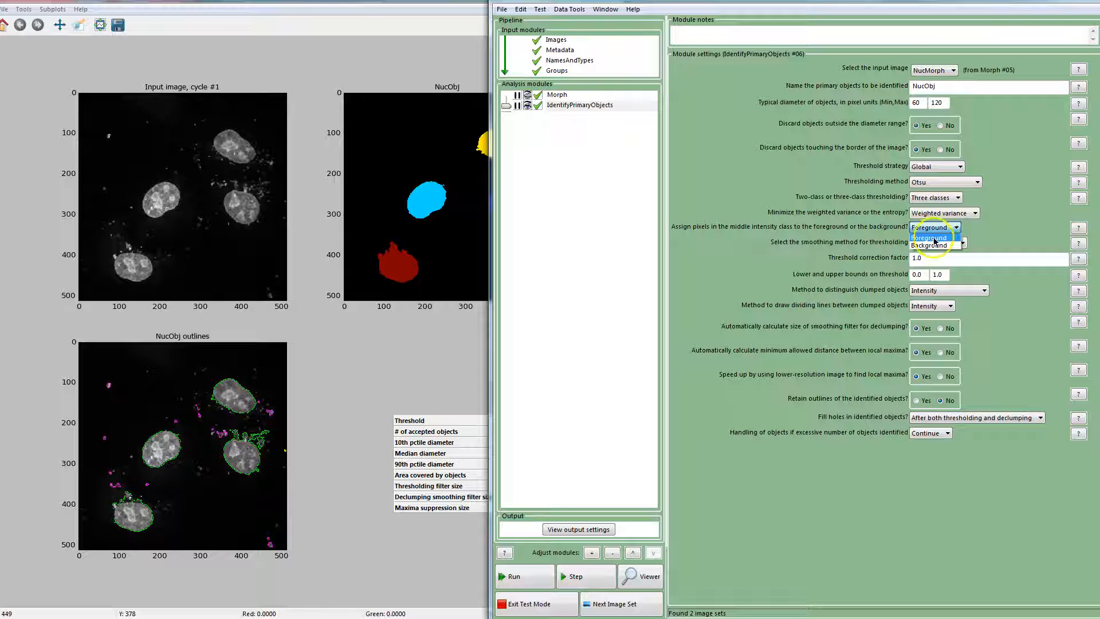
click(938, 246)
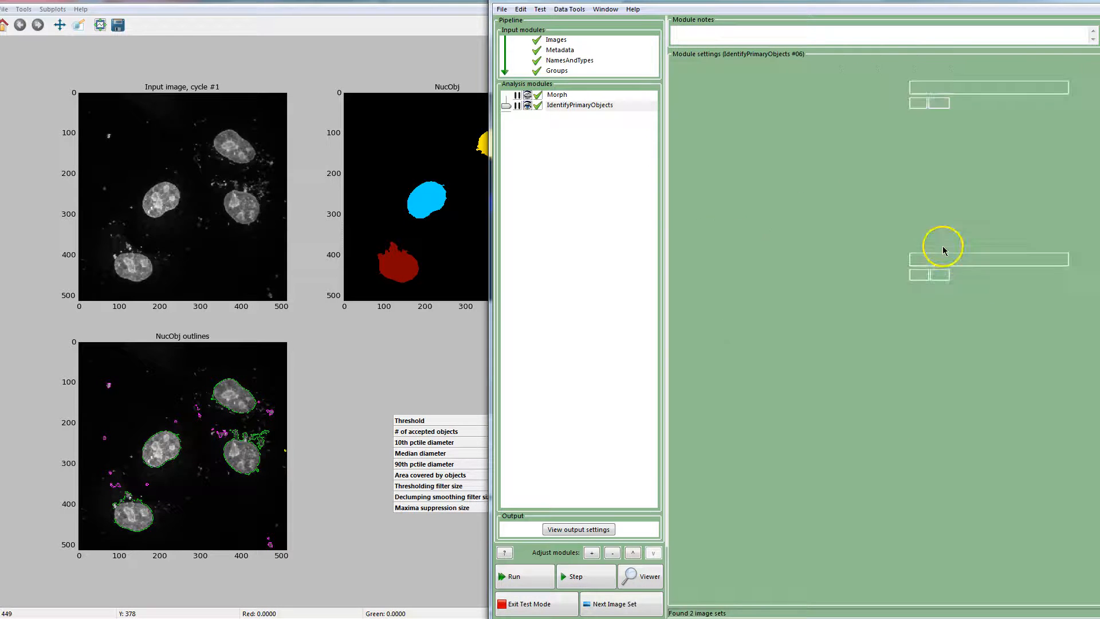
click(607, 570)
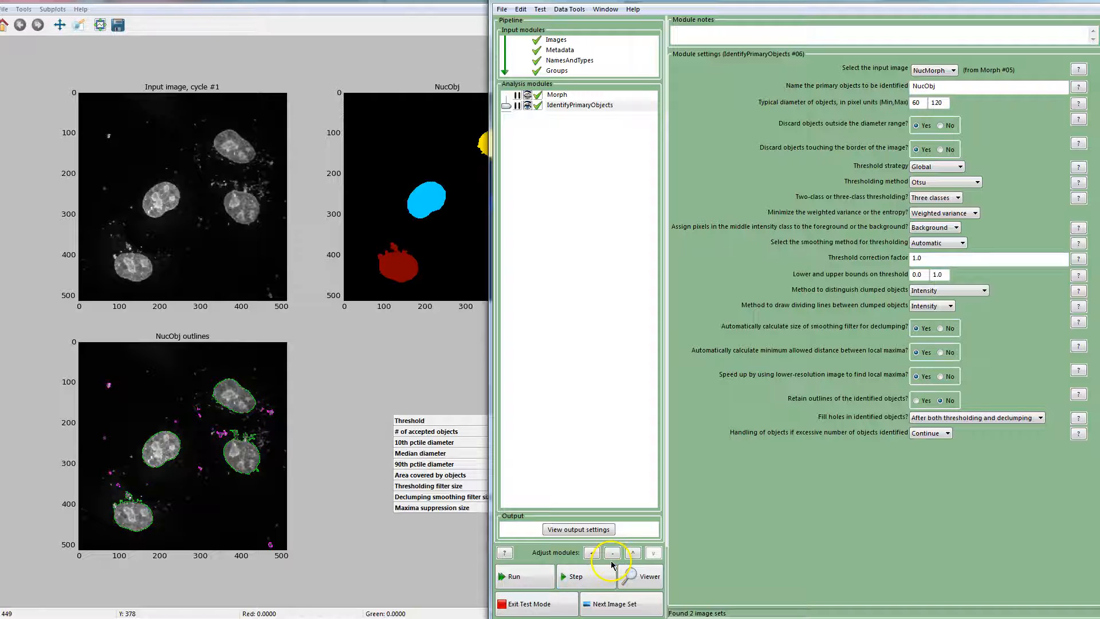
click(364, 33)
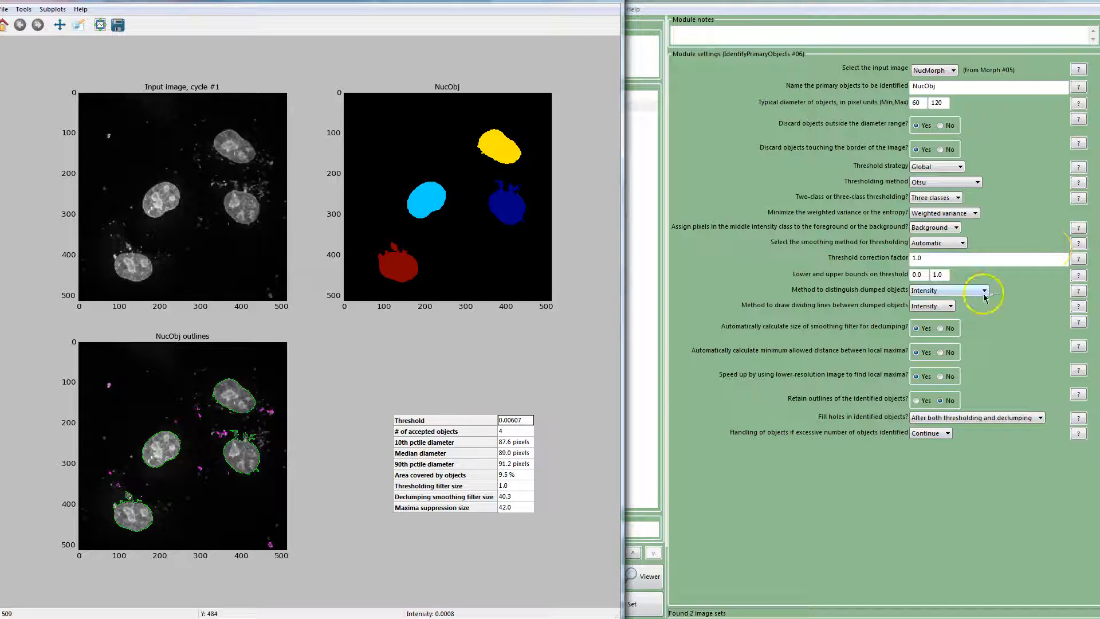
Set the threshold correction factor to 2, rerun IdentifyPrimaryObjects and bring its updated figure to the front.
drag(936, 259, 881, 257)
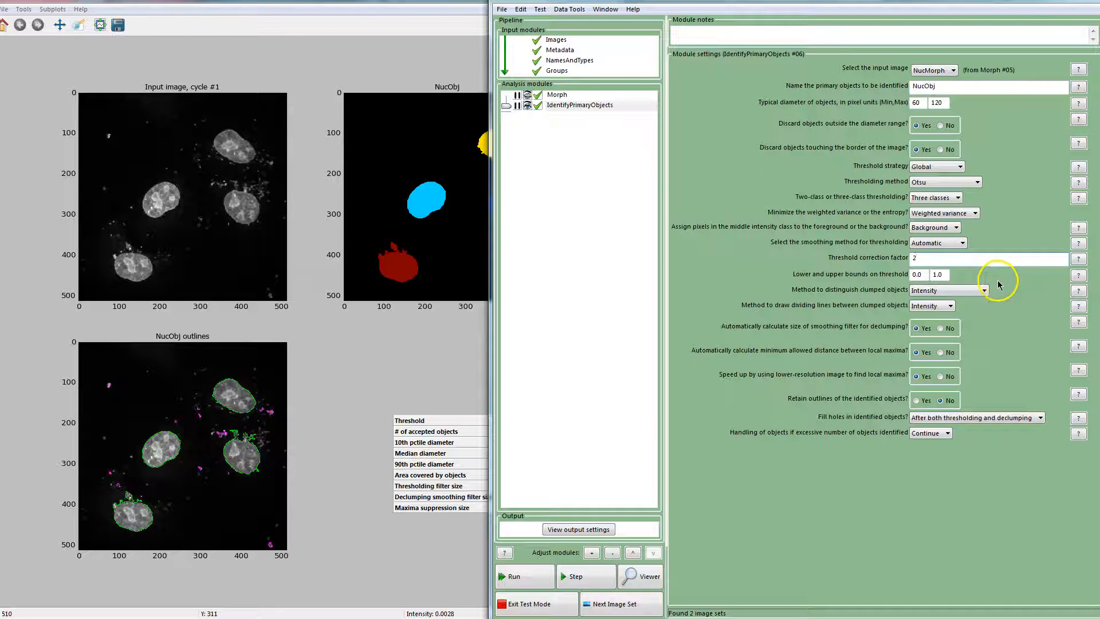
click(580, 576)
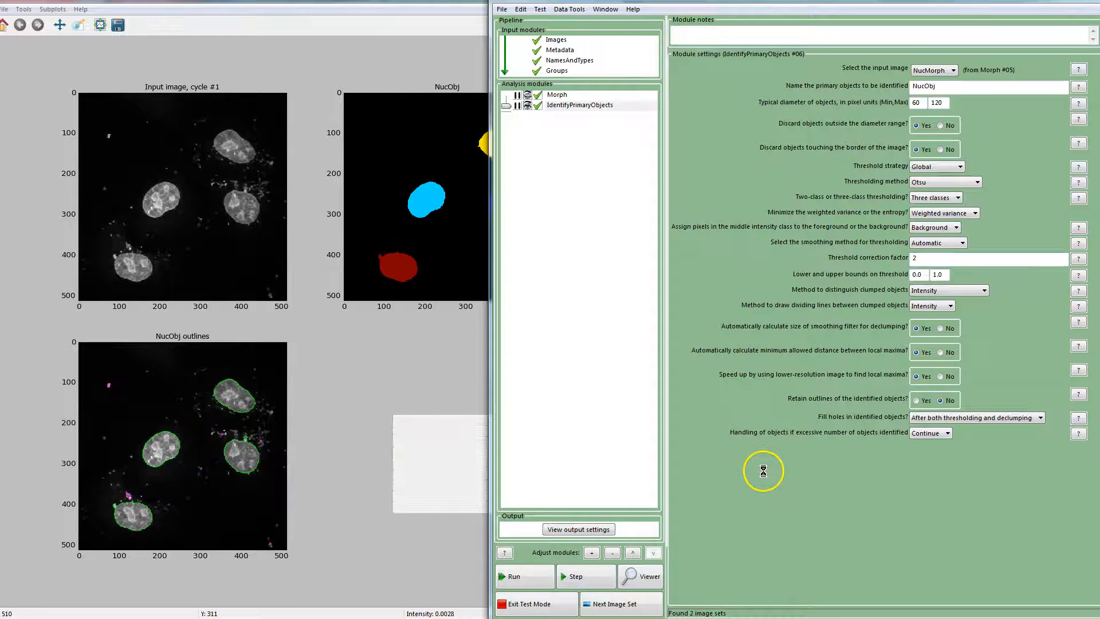
click(377, 16)
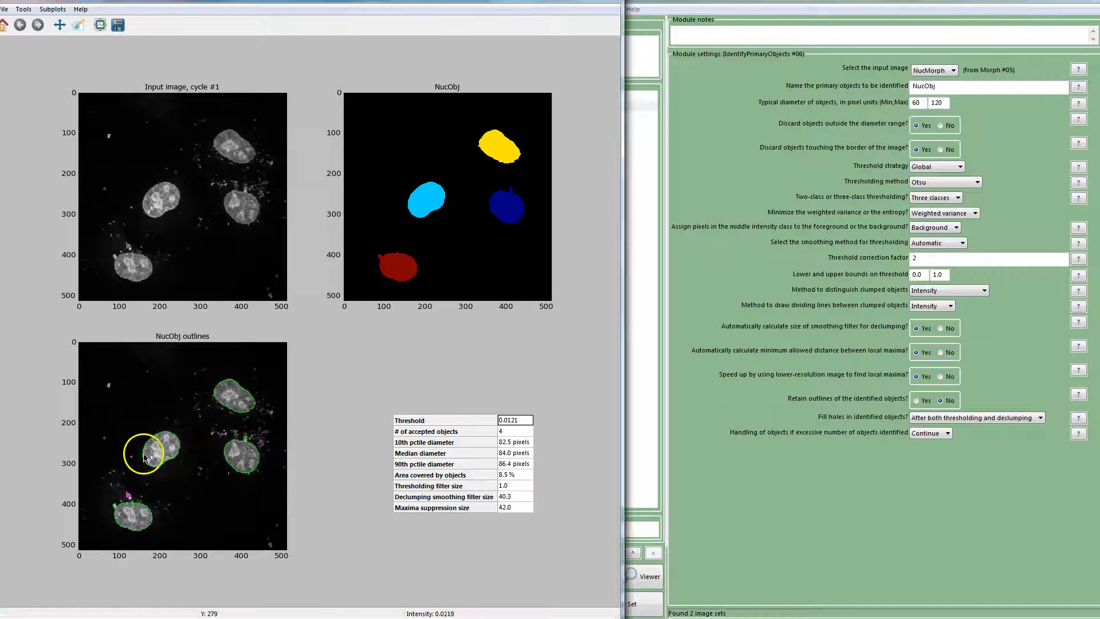
click(914, 259)
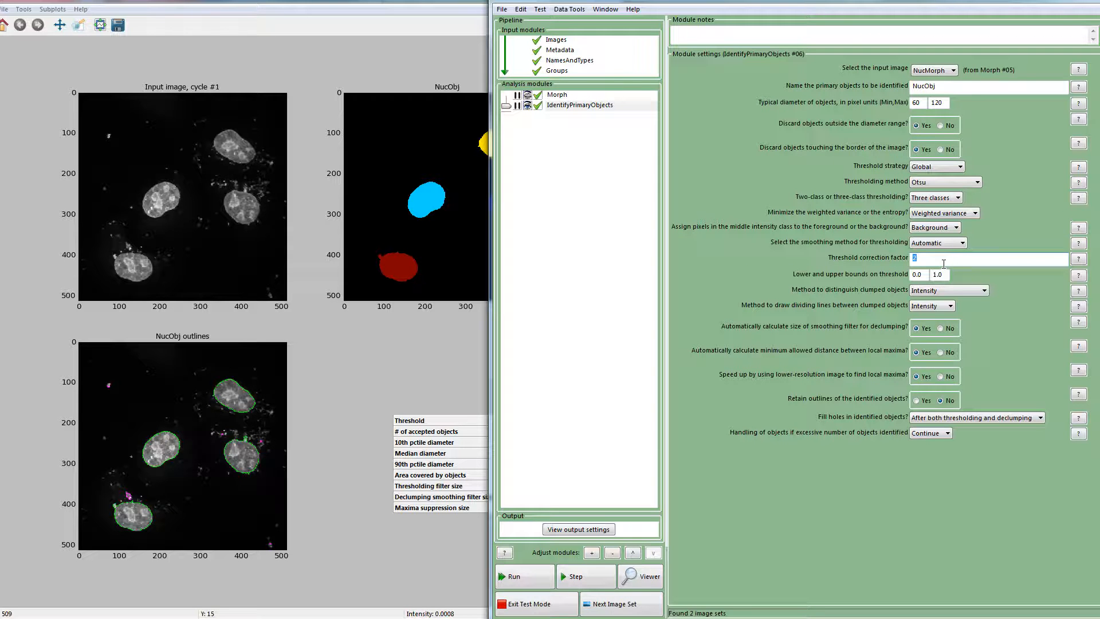
click(363, 30)
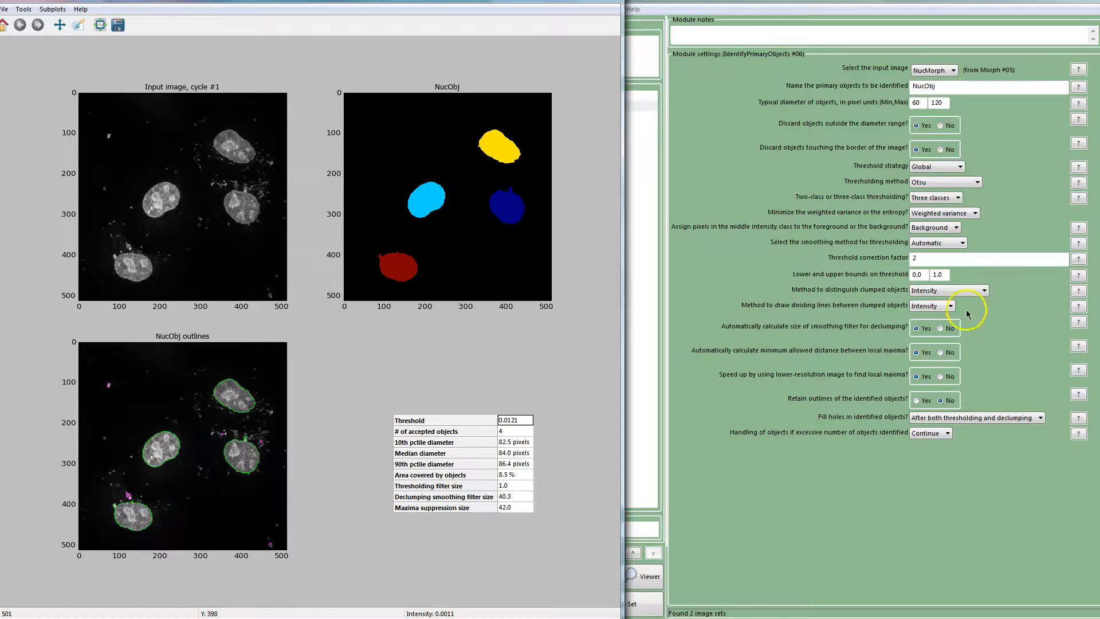
click(826, 507)
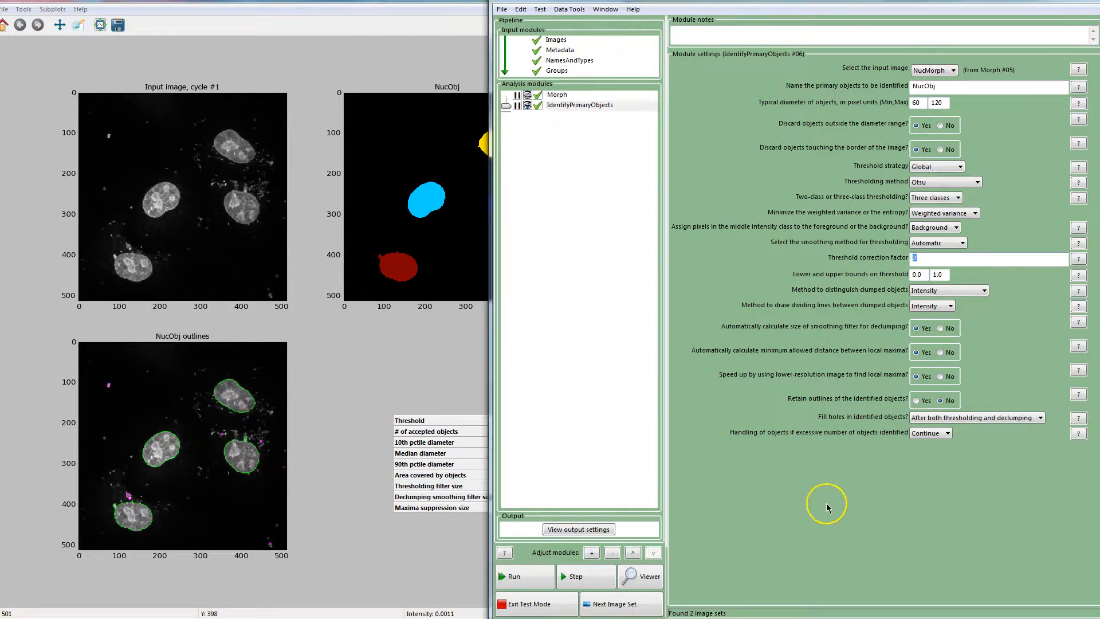